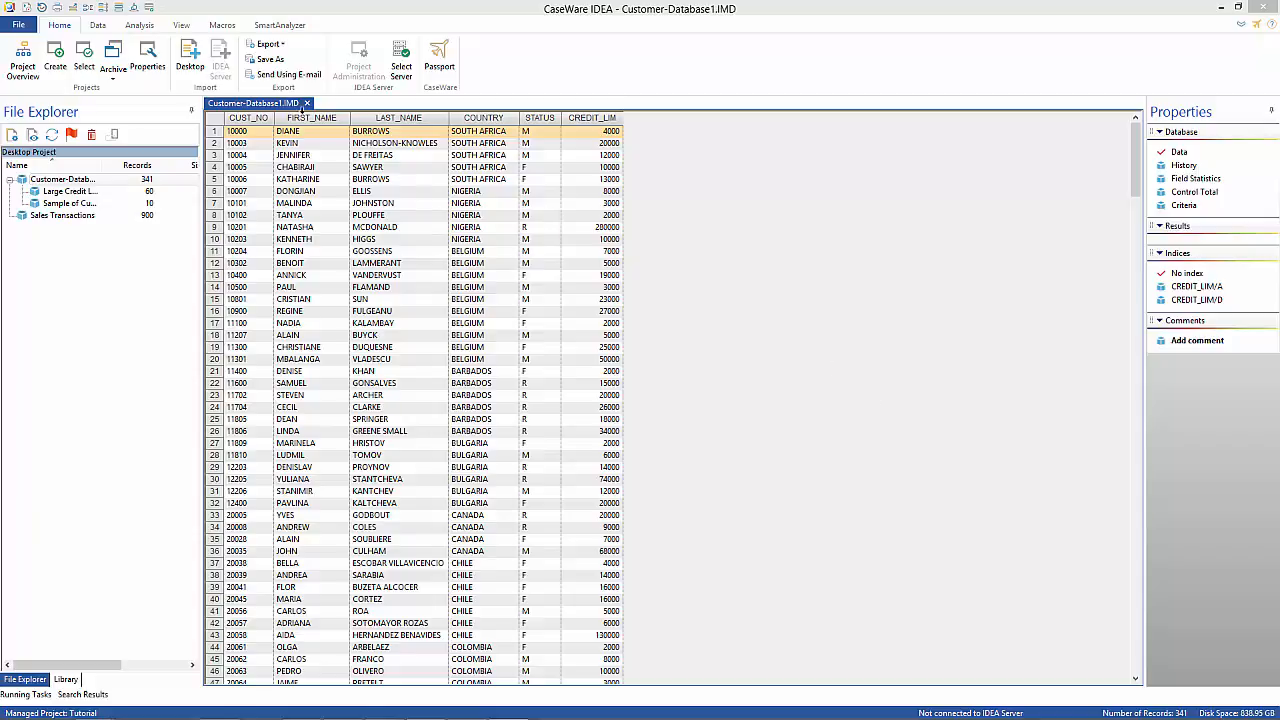
Create a new visualization dashboard and choose Treemap as the type of its first chart
left_click(145, 27)
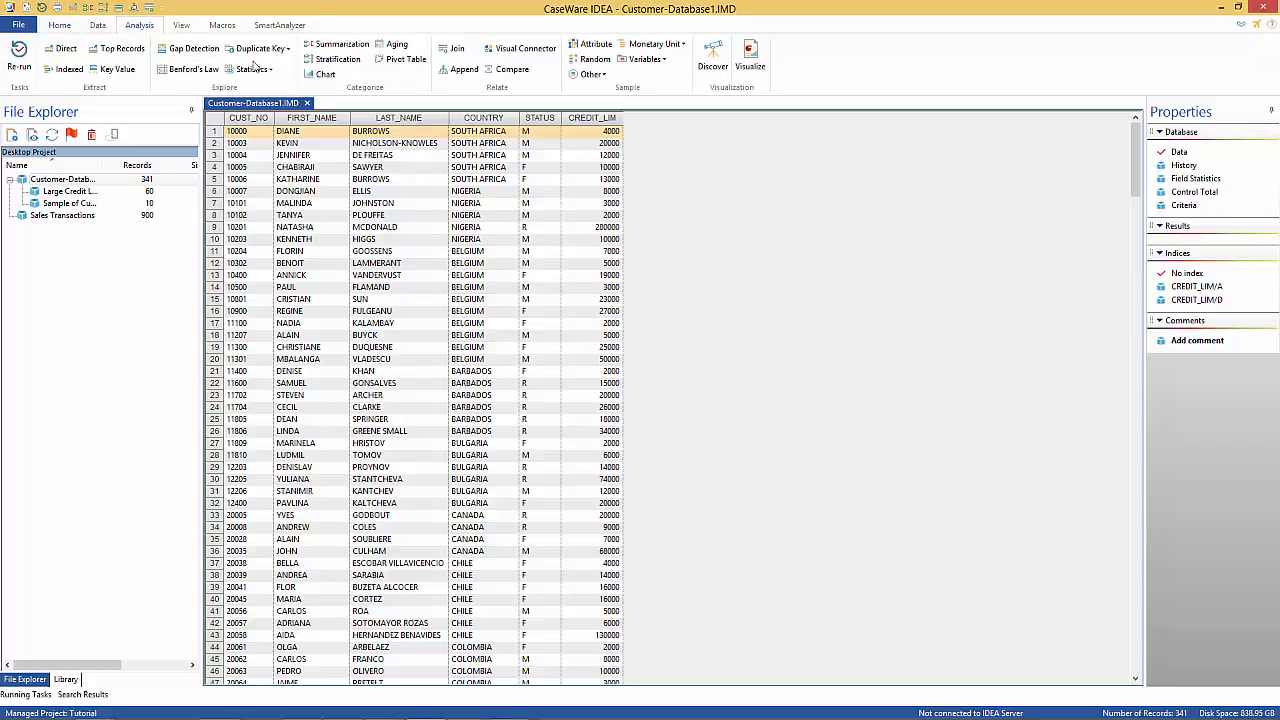
left_click(748, 60)
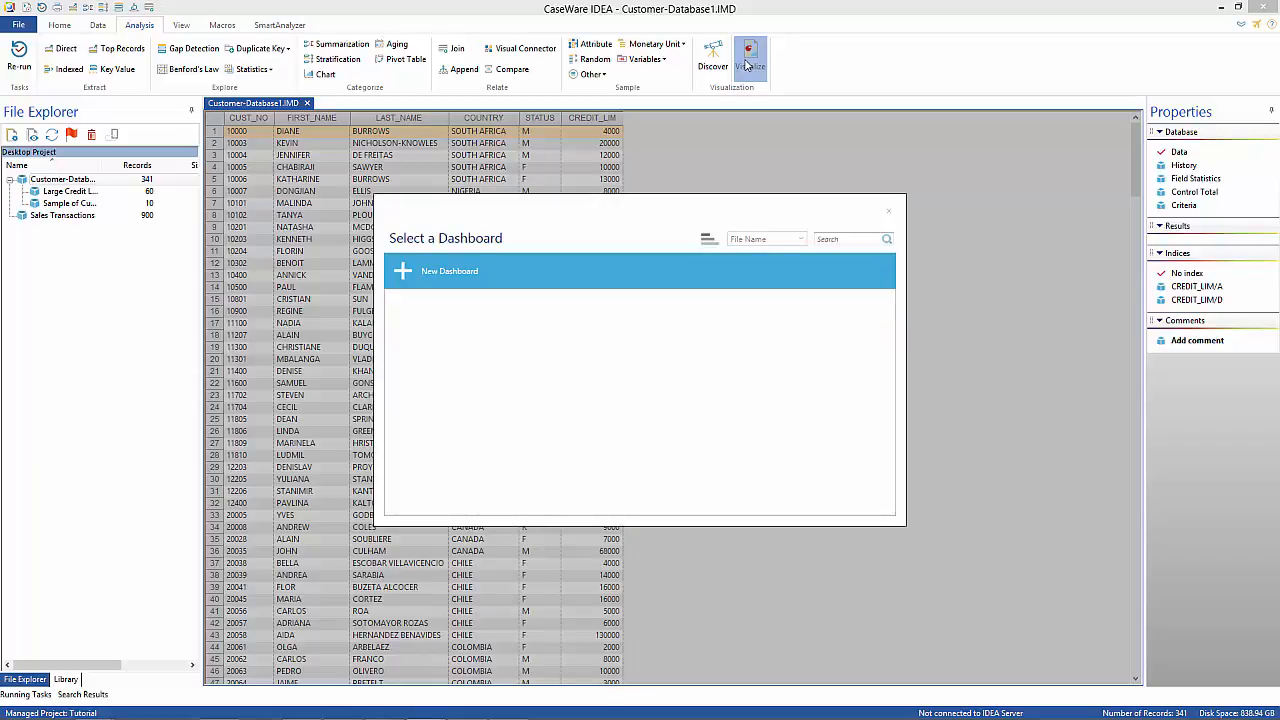
left_click(455, 283)
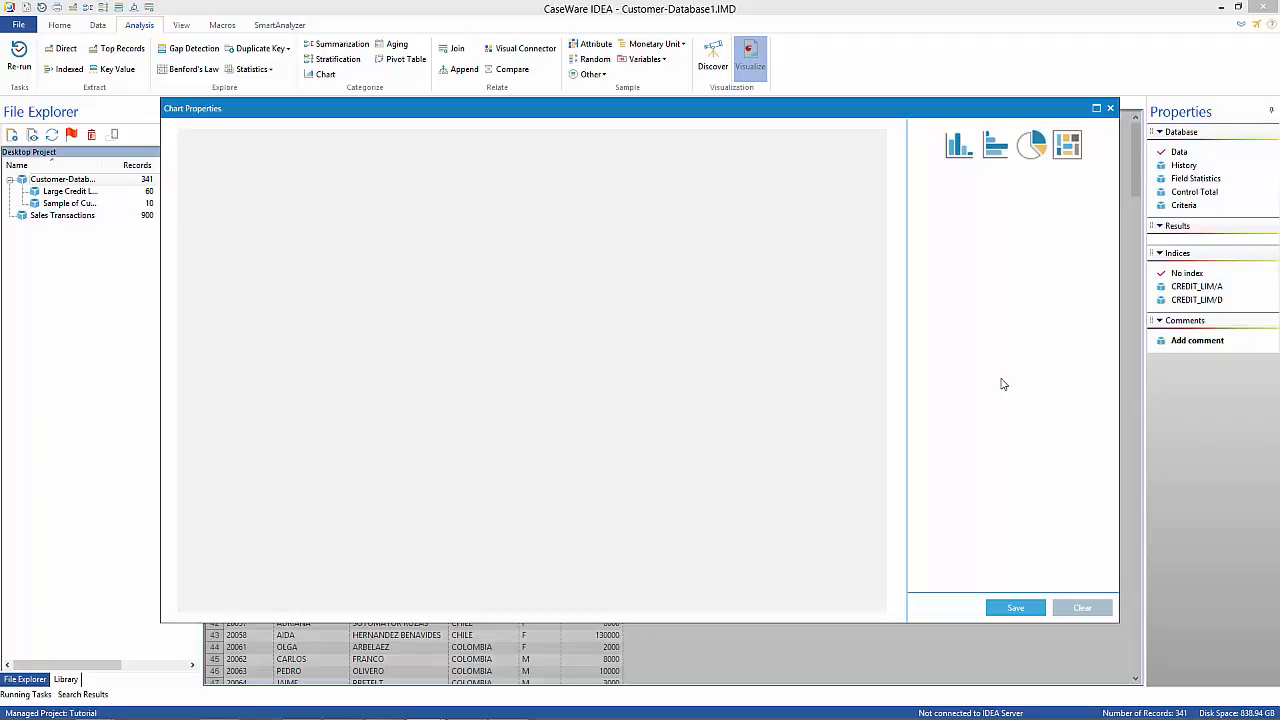
left_click(1076, 150)
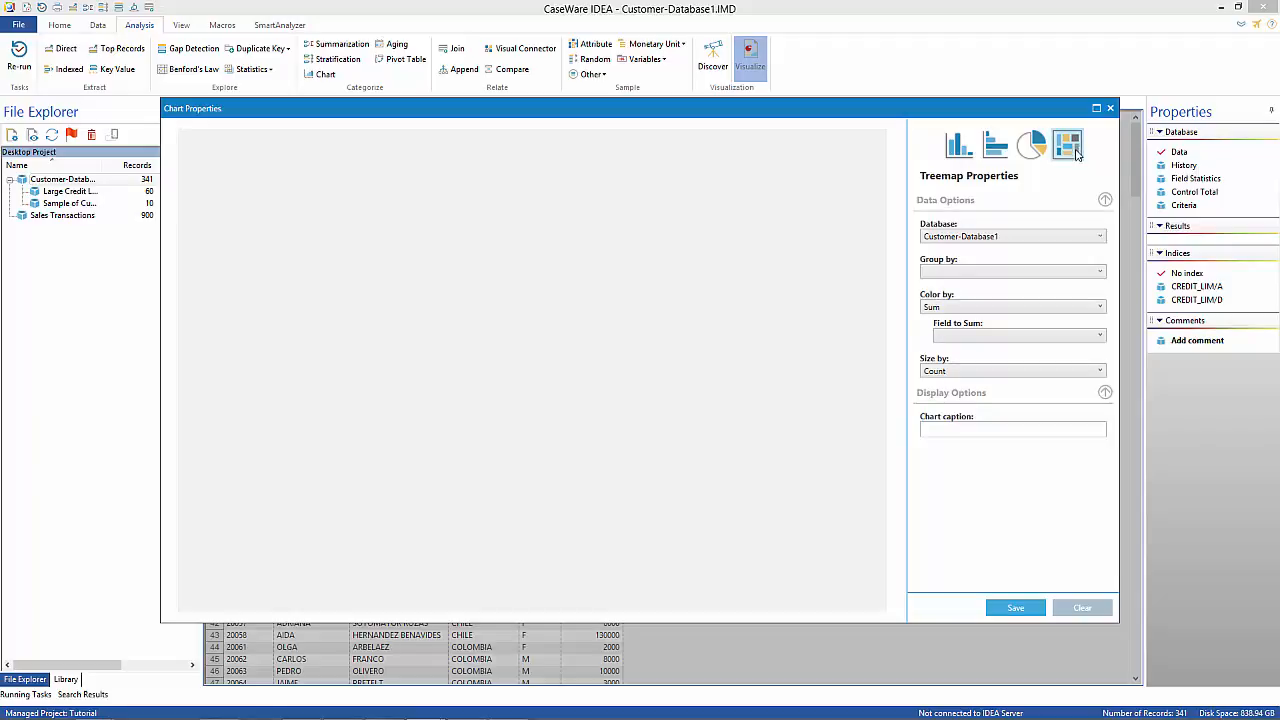
Configure the treemap to use the Sales Transactions database, grouped by CUST_NO and colored by the sum of AMOUNT
left_click(1075, 242)
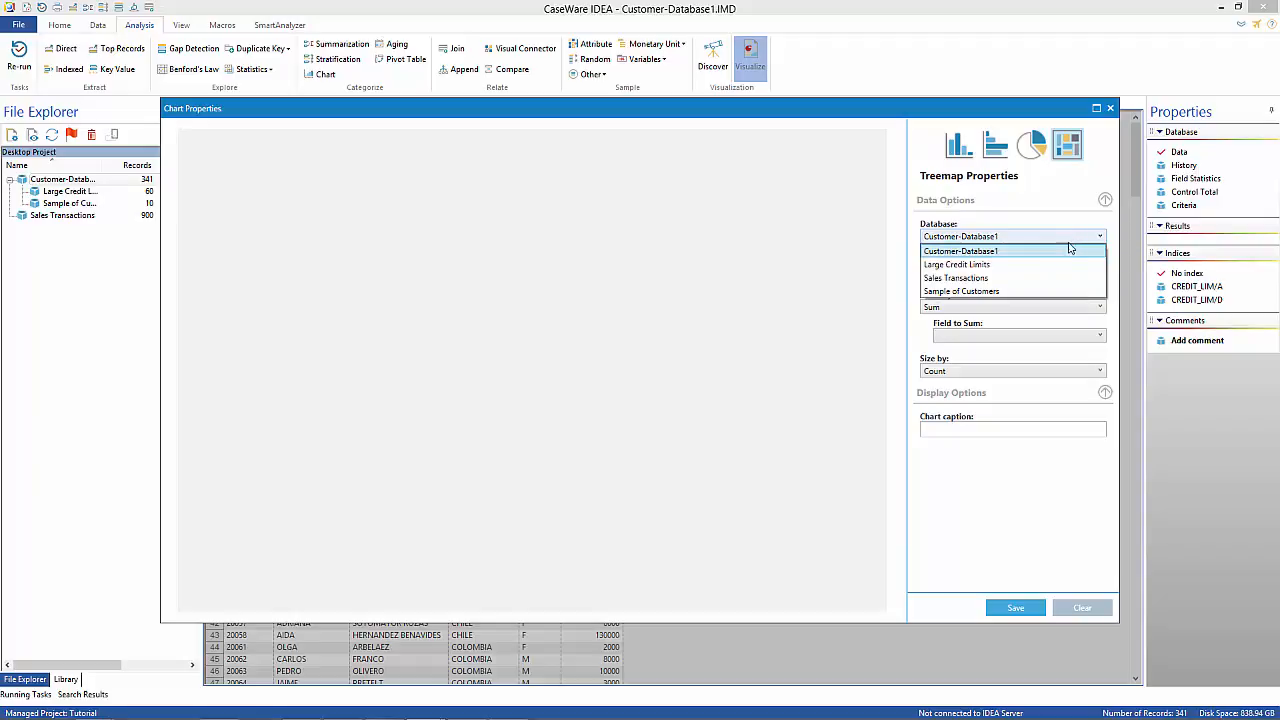
left_click(1050, 278)
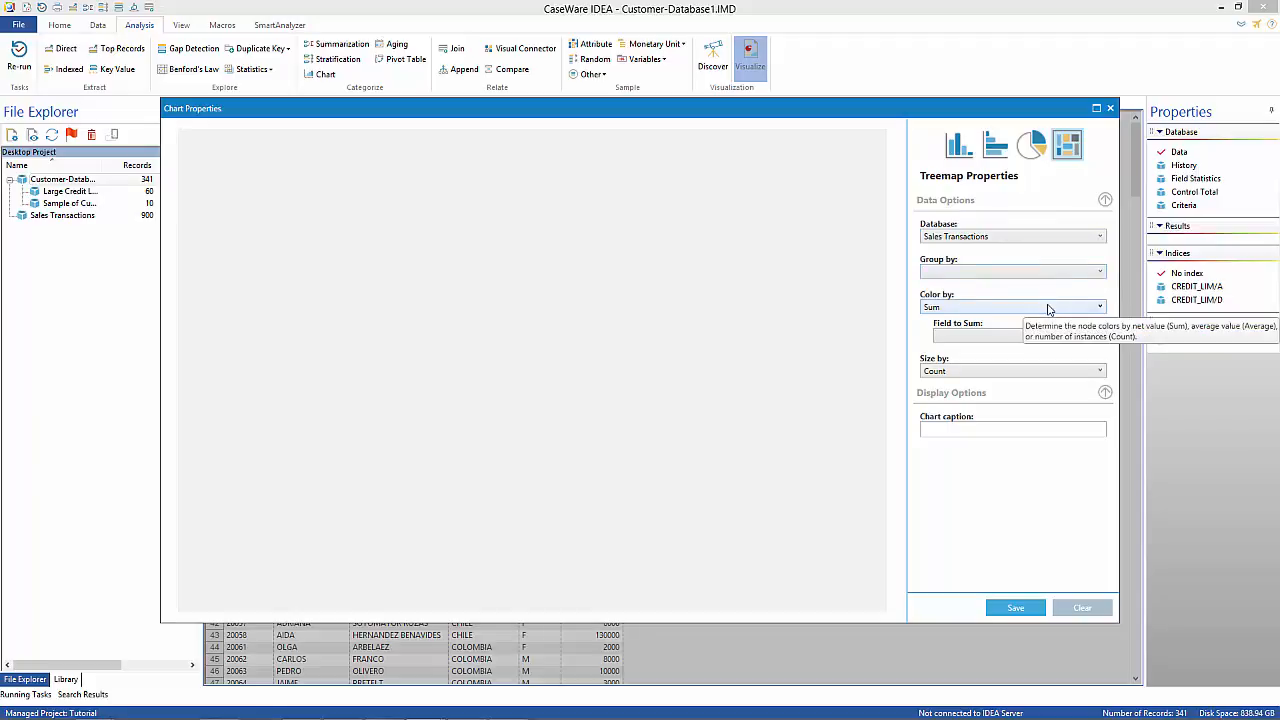
left_click(976, 272)
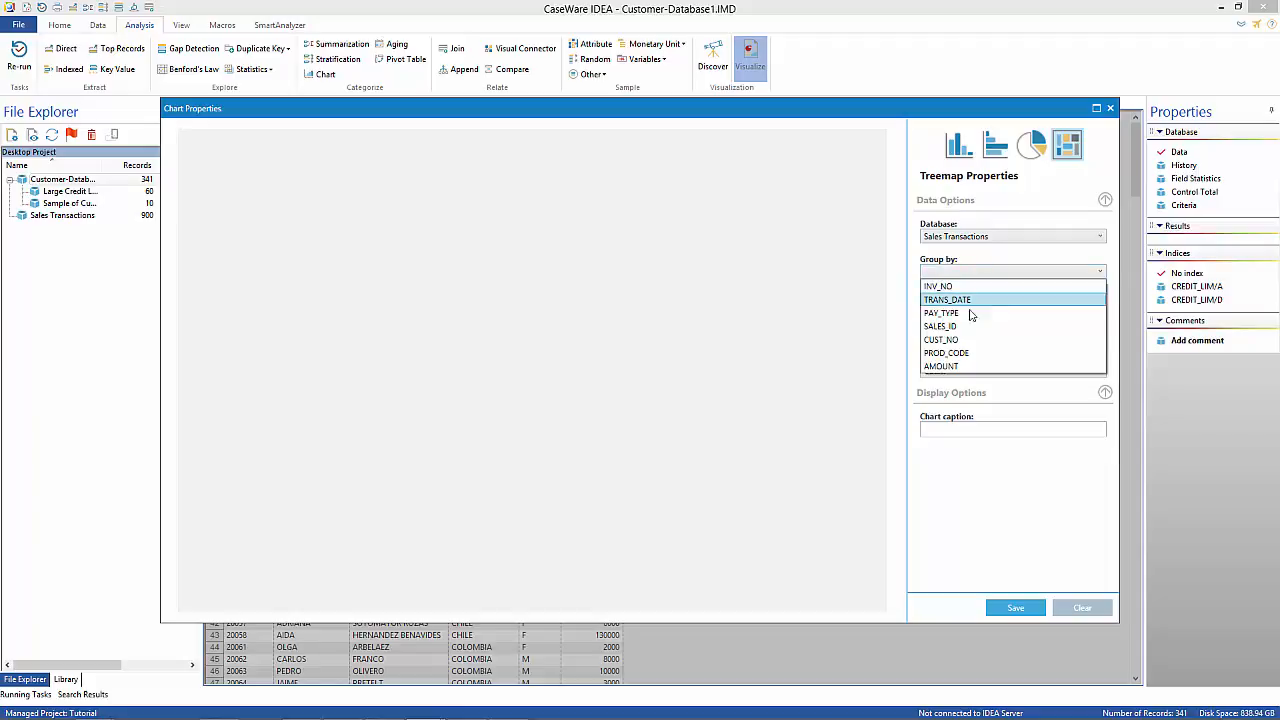
left_click(970, 339)
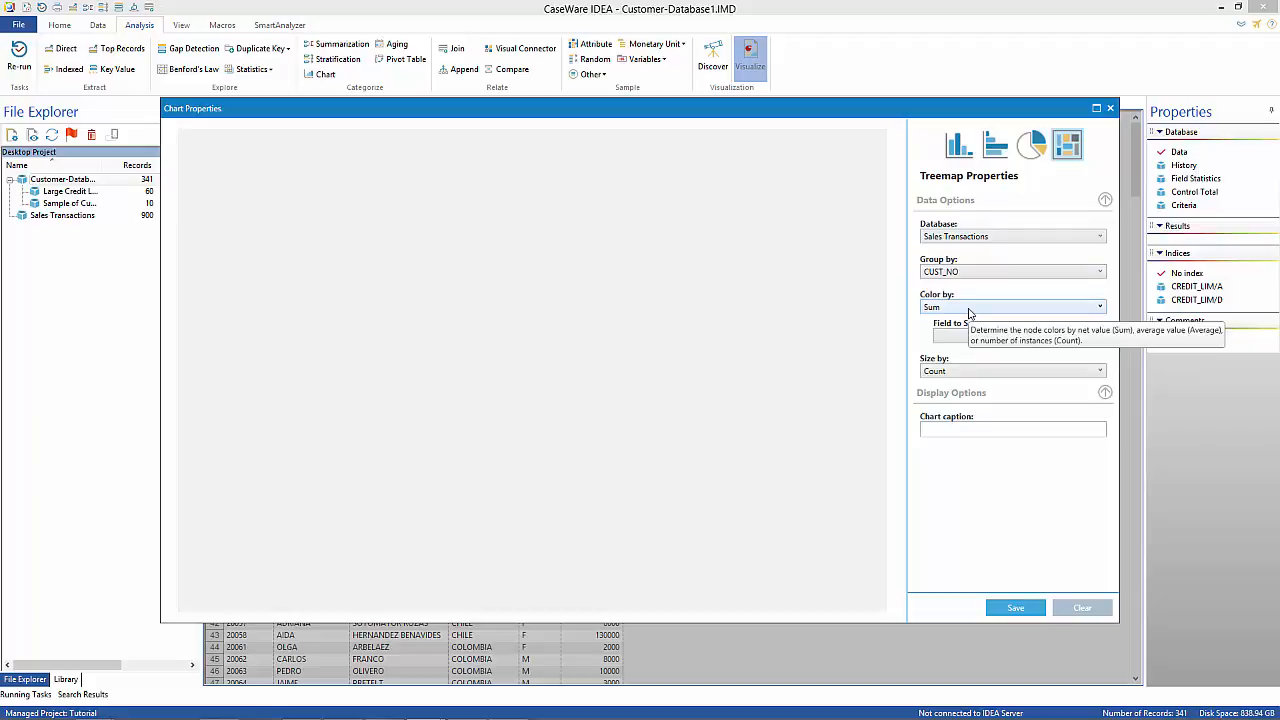
left_click(969, 336)
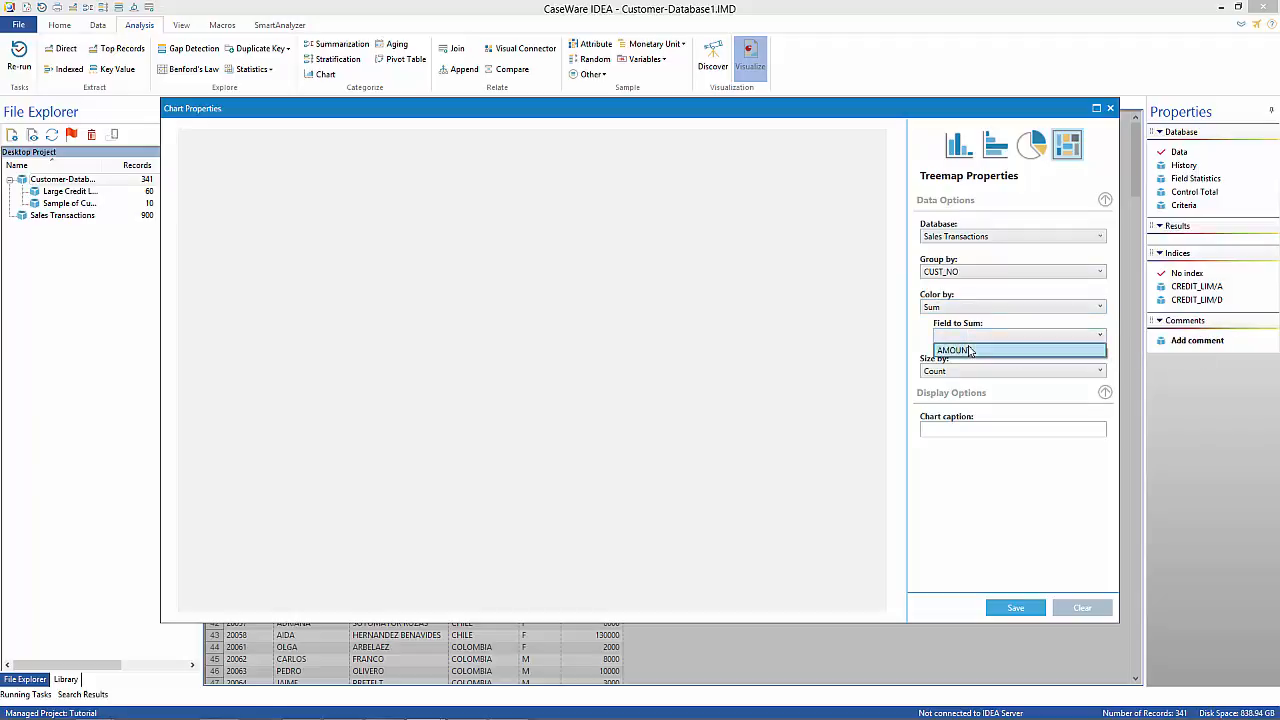
left_click(969, 351)
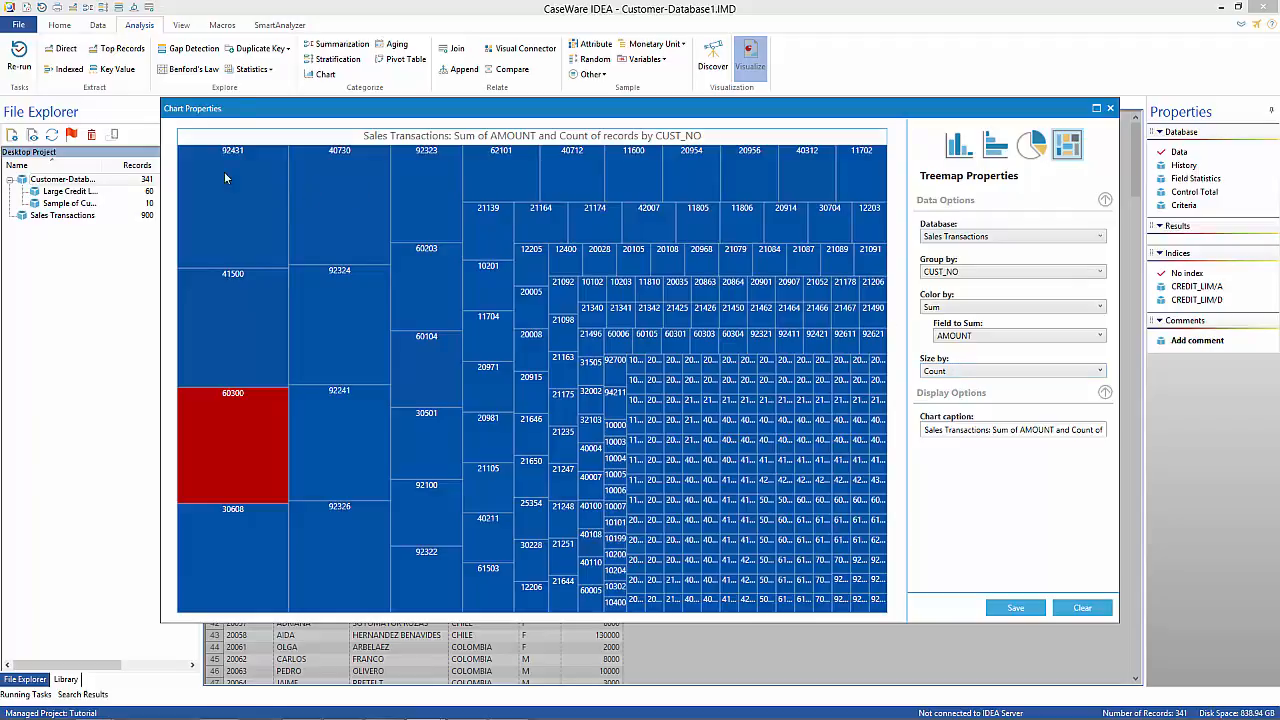
Regroup the treemap by PAY_TYPE
mouse_move(222, 175)
mouse_move(227, 304)
mouse_move(229, 428)
left_click(975, 272)
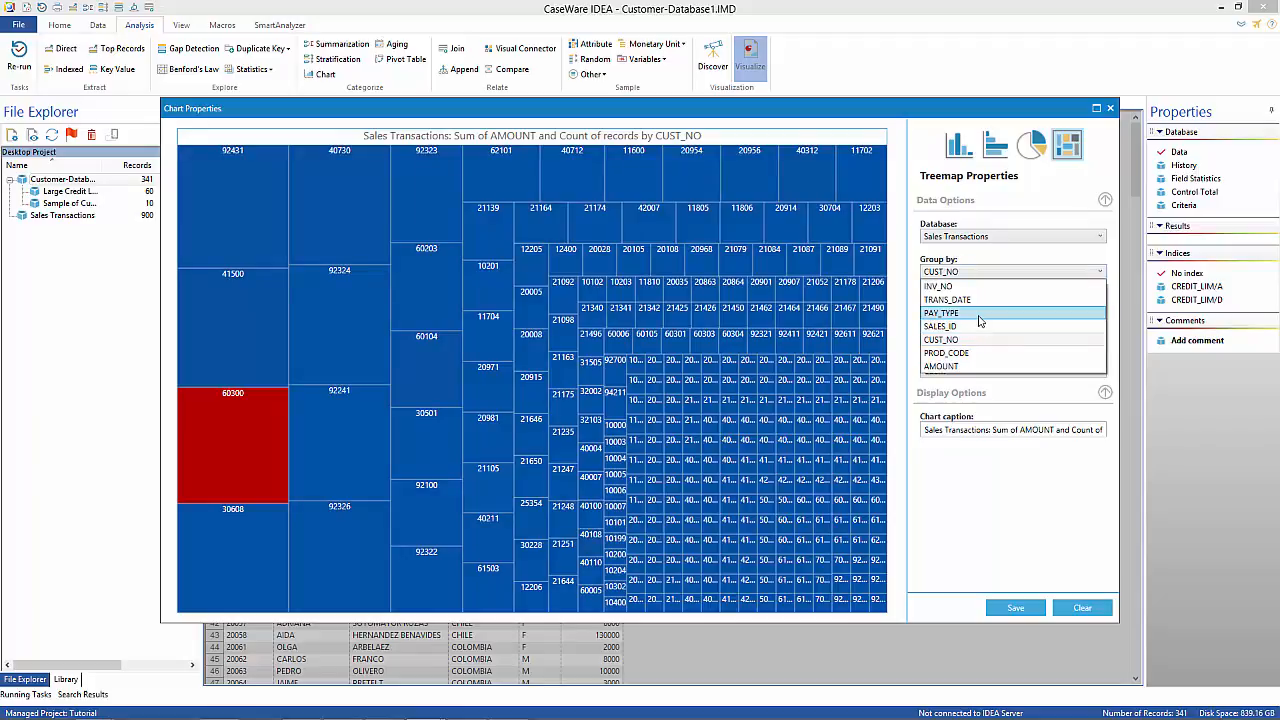
left_click(981, 316)
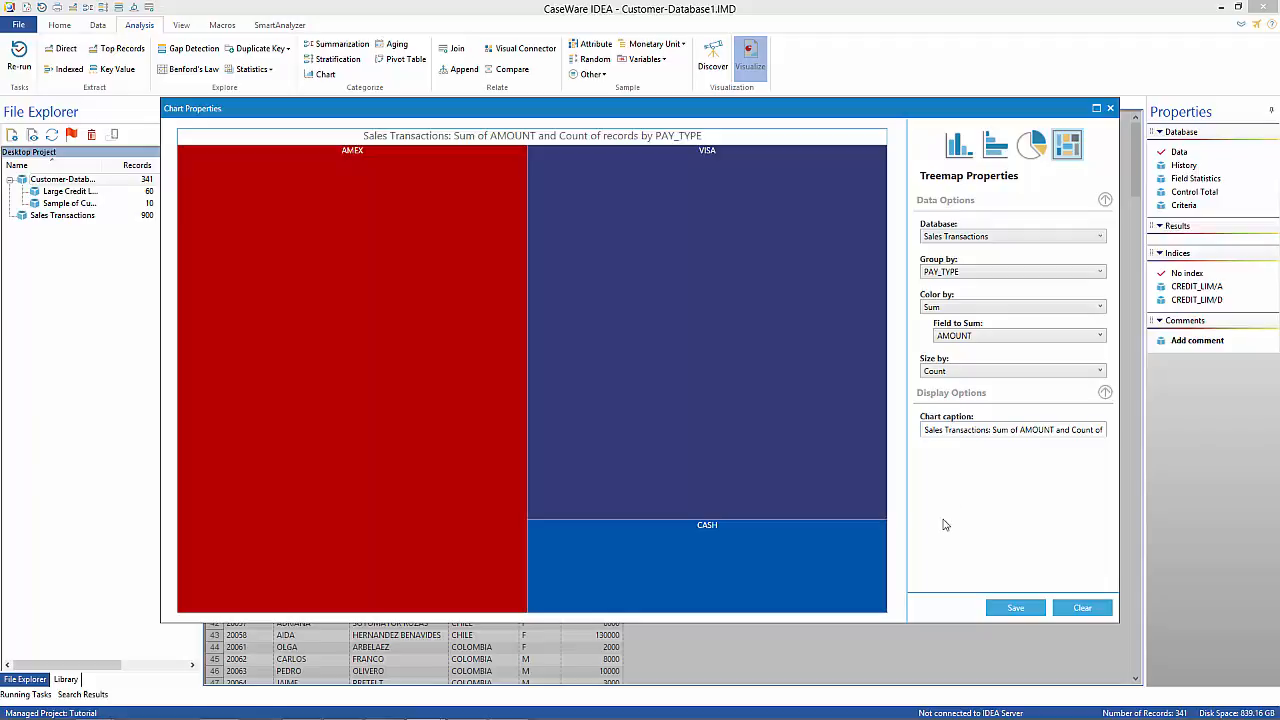
Group the treemap by PROD_CODE to compare product codes by record count and total amount
left_click(1087, 279)
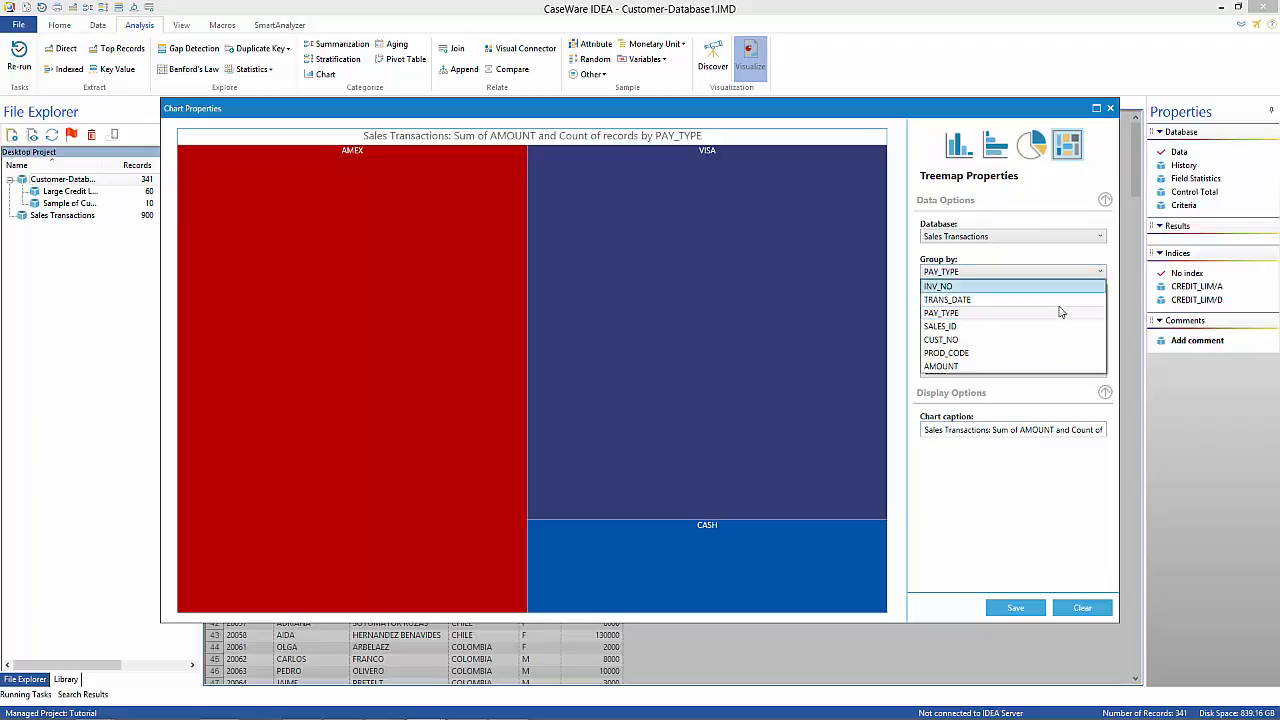
left_click(1026, 356)
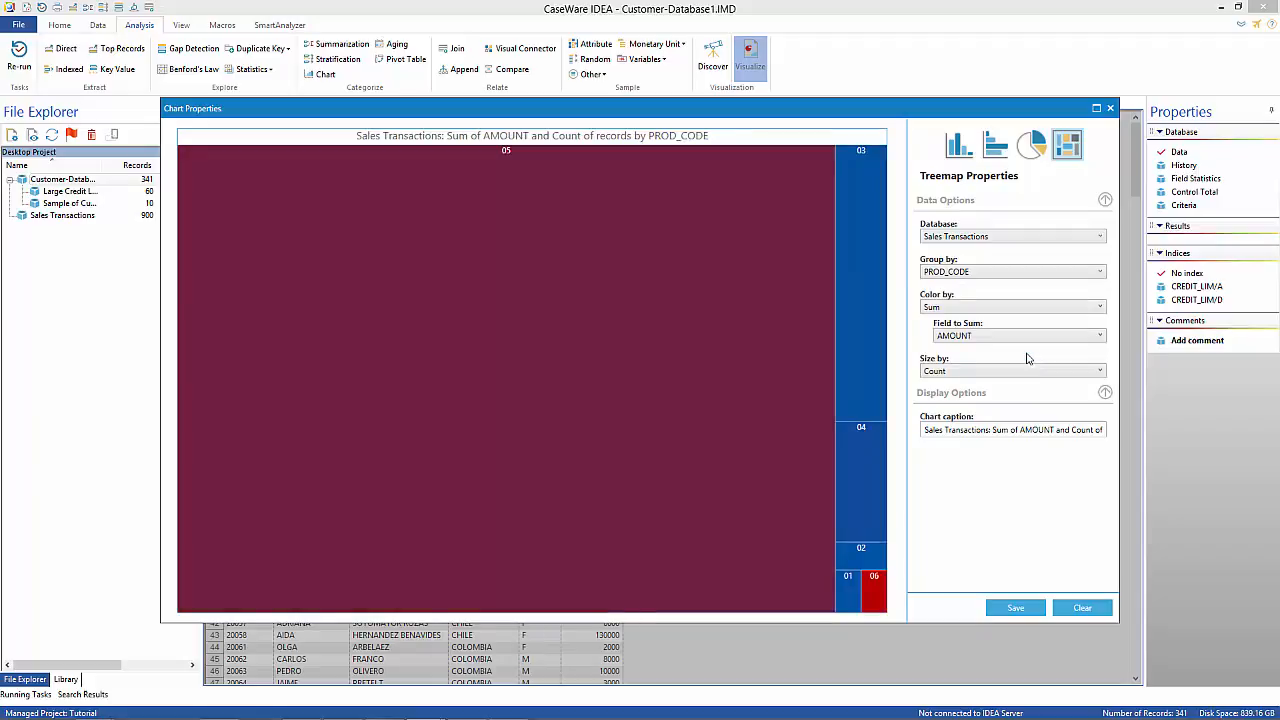
mouse_move(695, 319)
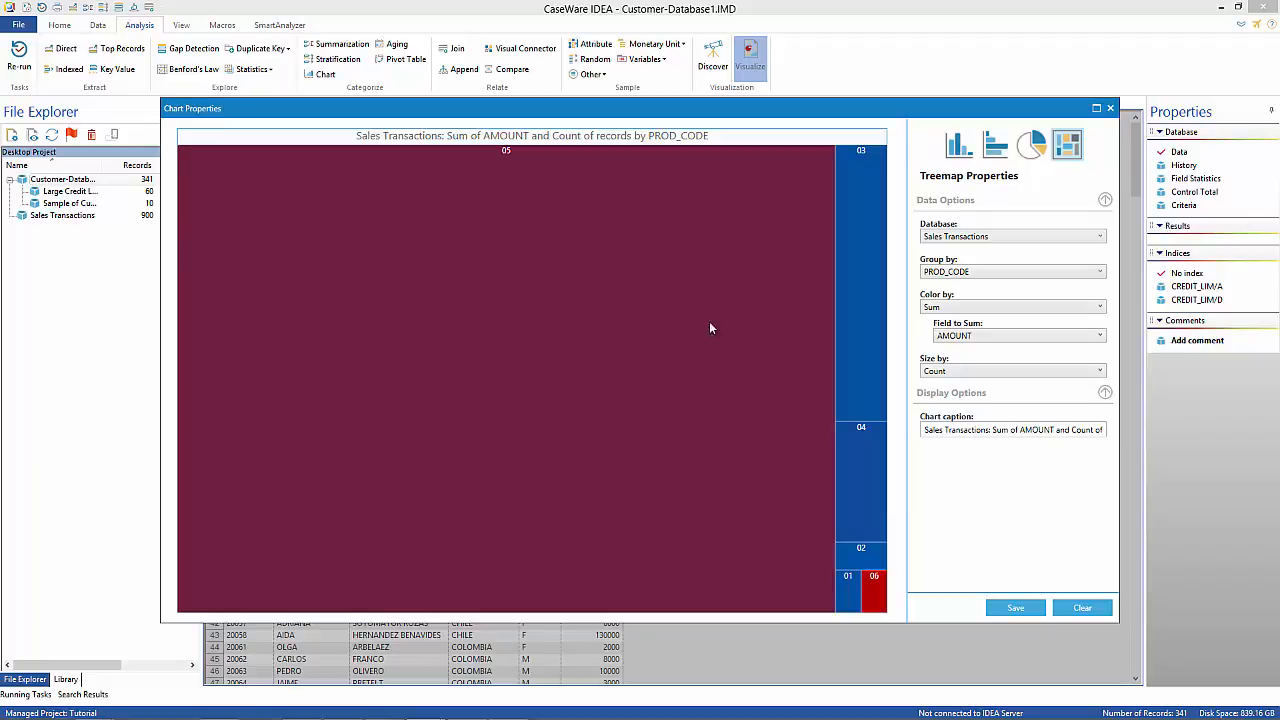
mouse_move(873, 596)
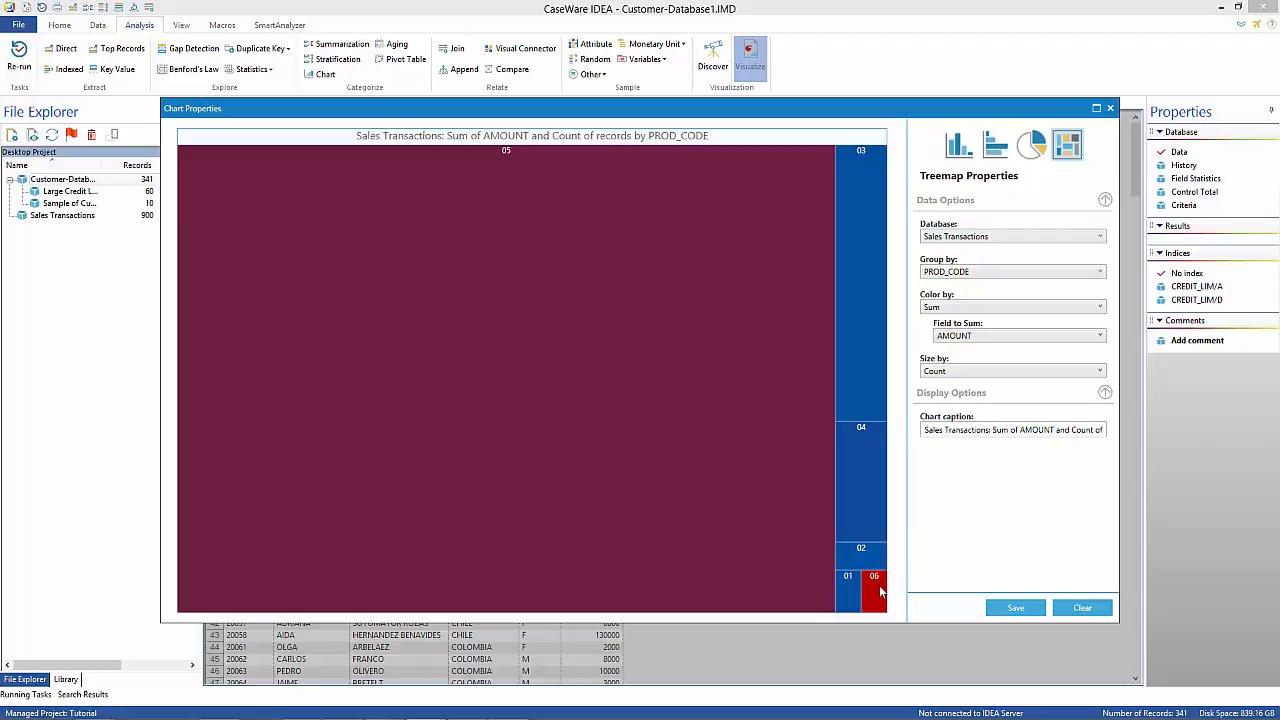
Convert the treemap to a column chart with the Count statistic and save it in a single-chart dashboard layout
left_click(951, 150)
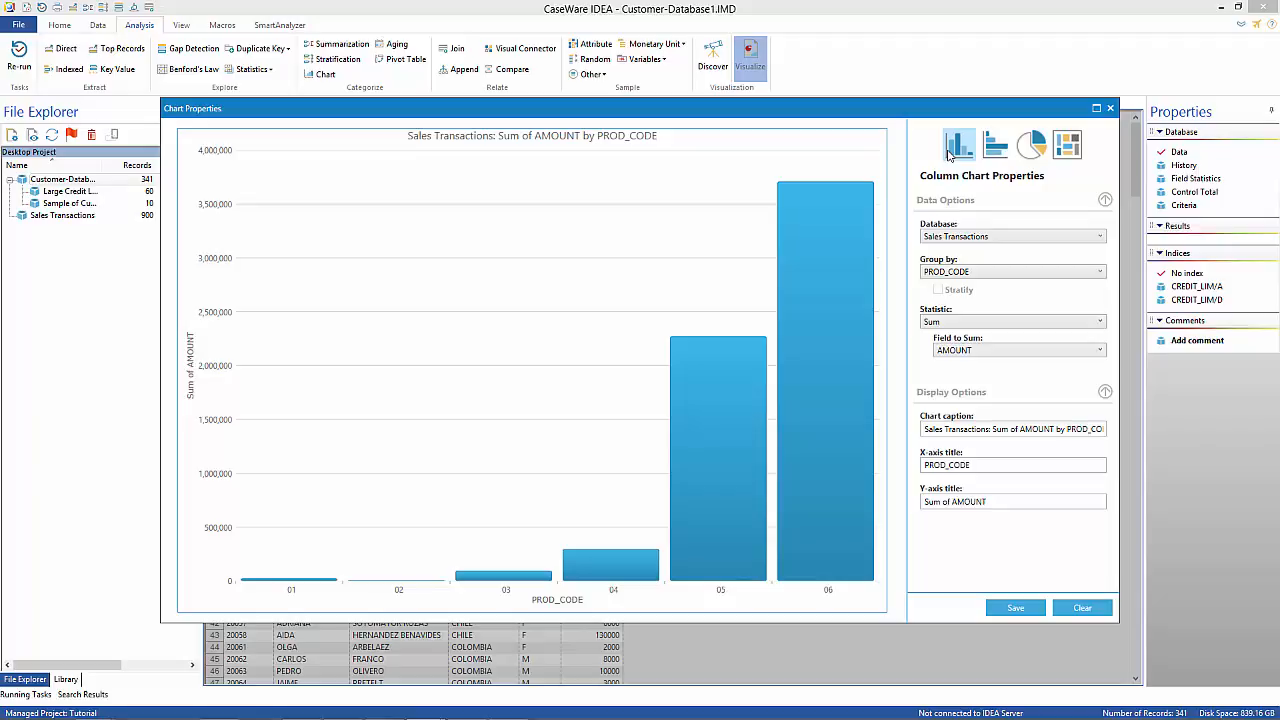
mouse_move(806, 411)
mouse_move(855, 448)
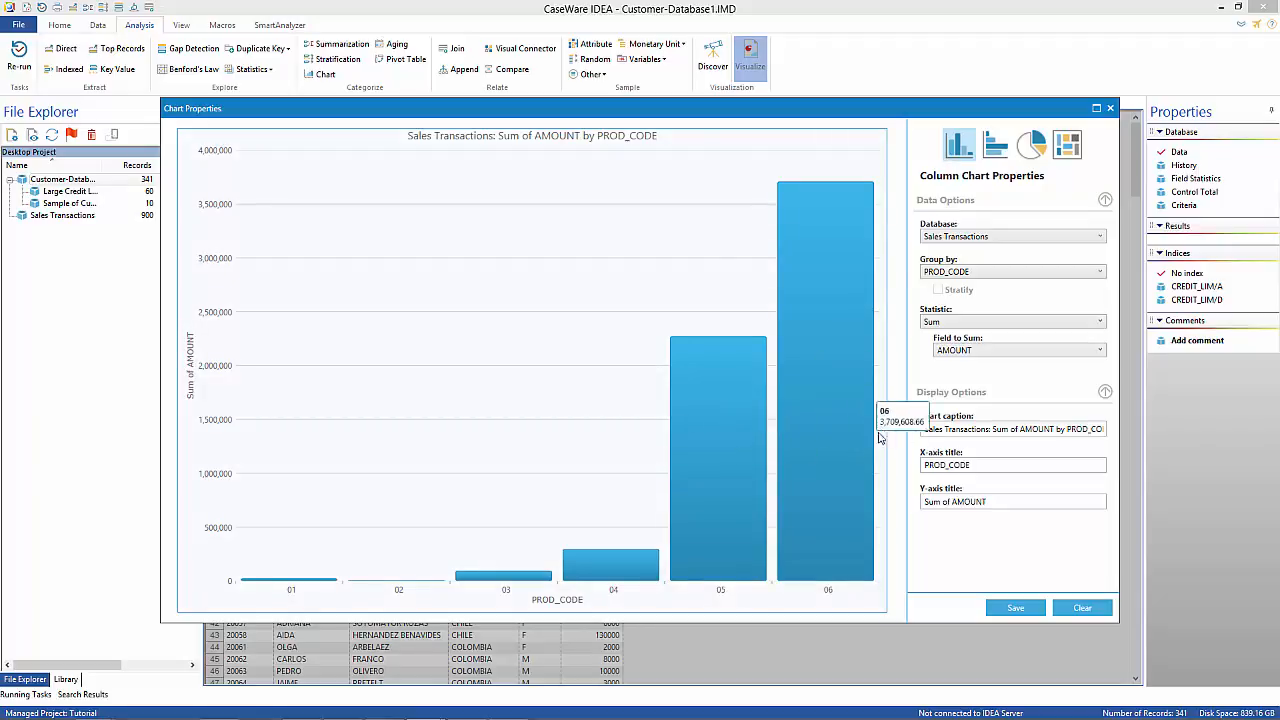
left_click(992, 323)
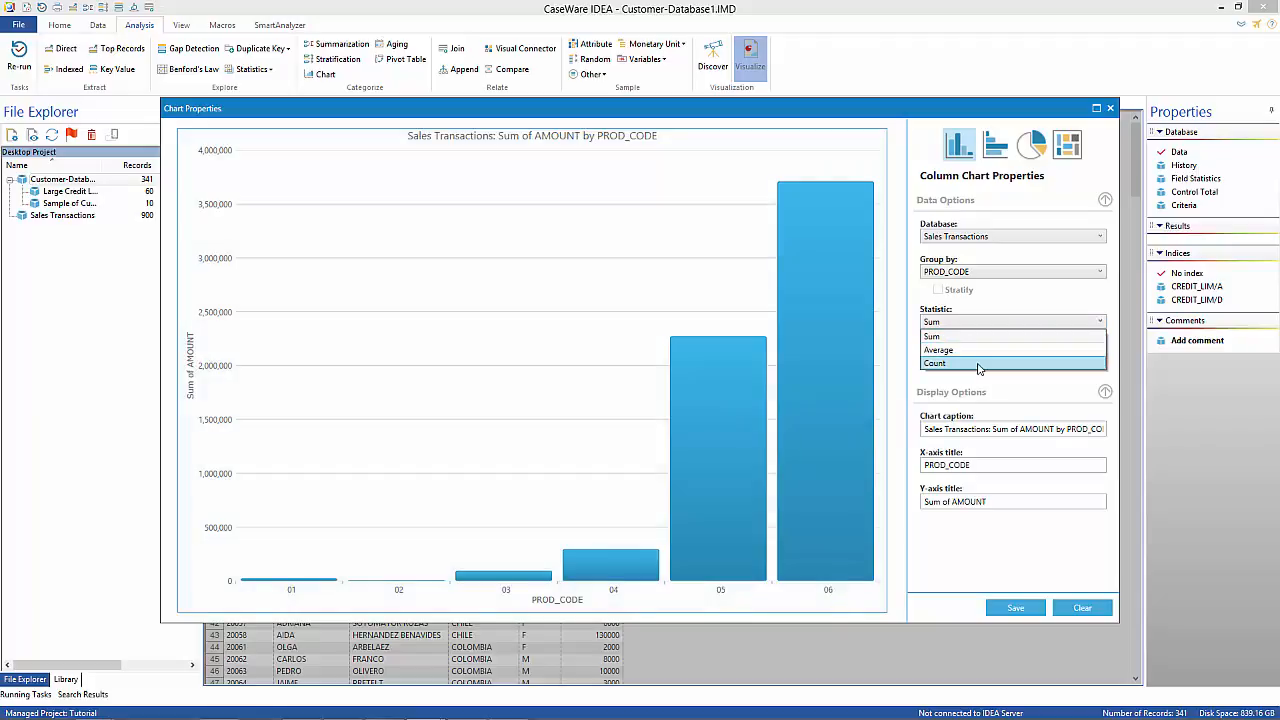
left_click(979, 364)
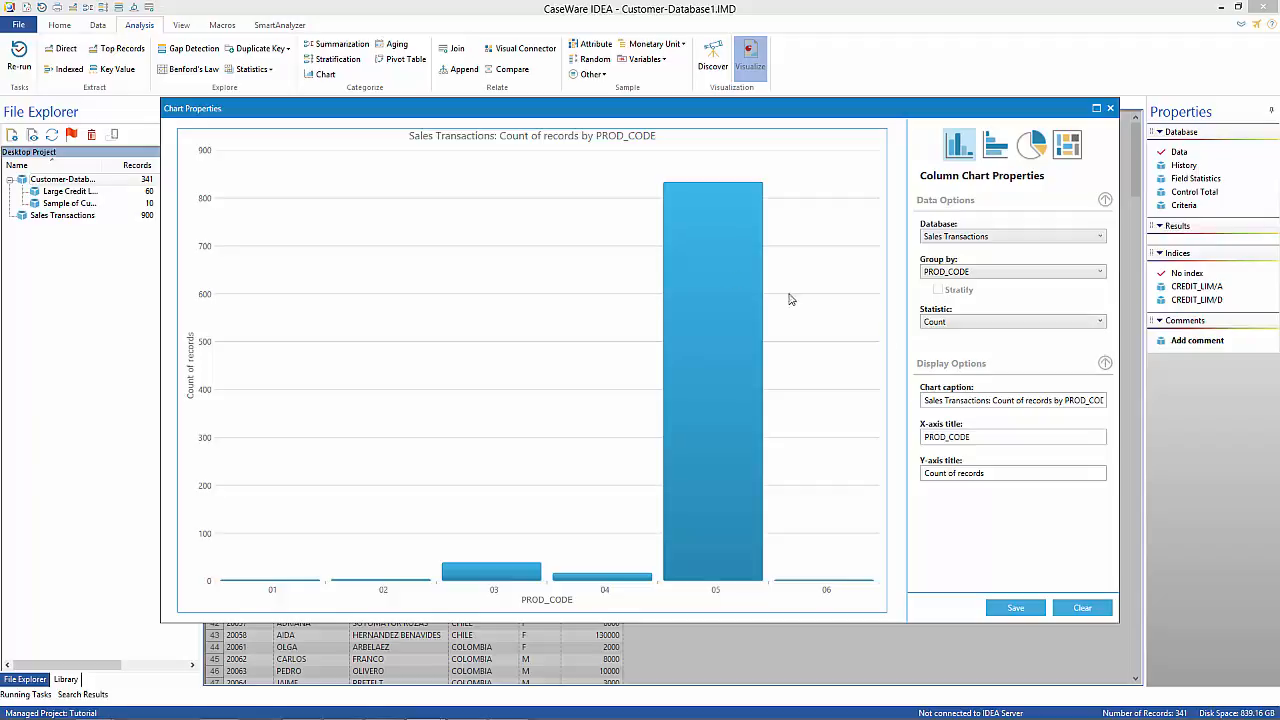
left_click(1021, 607)
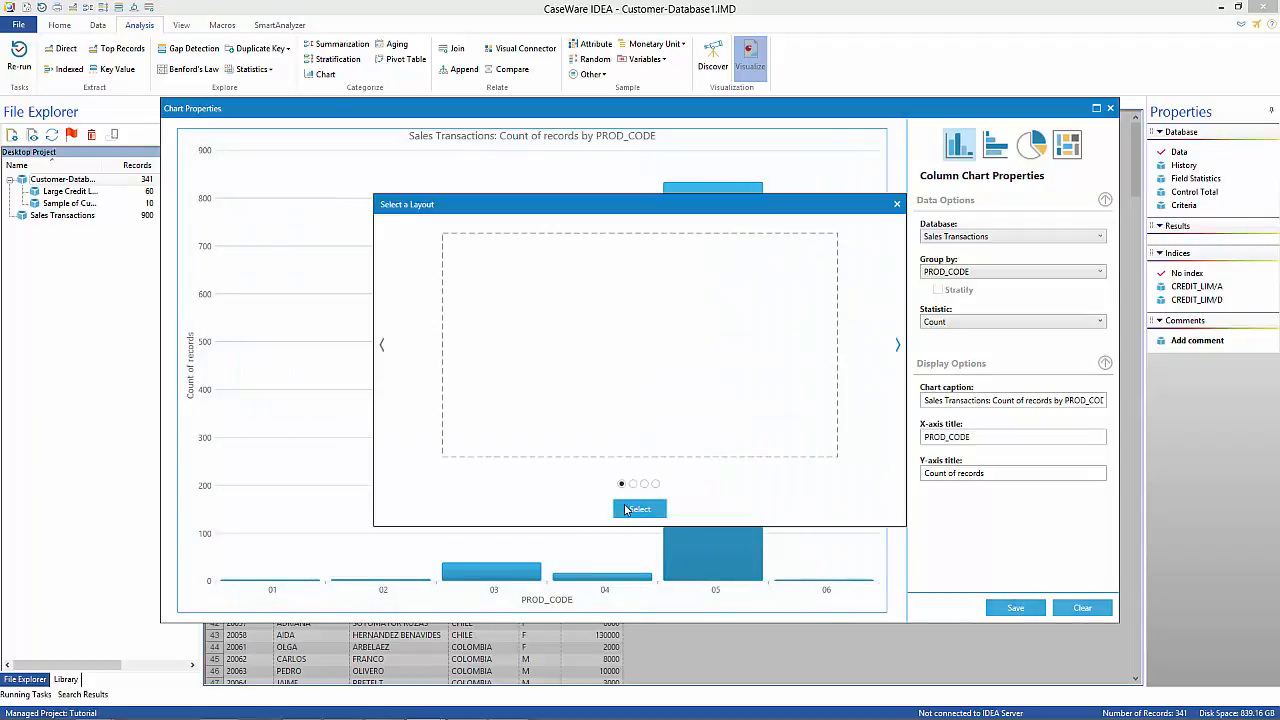
left_click(625, 510)
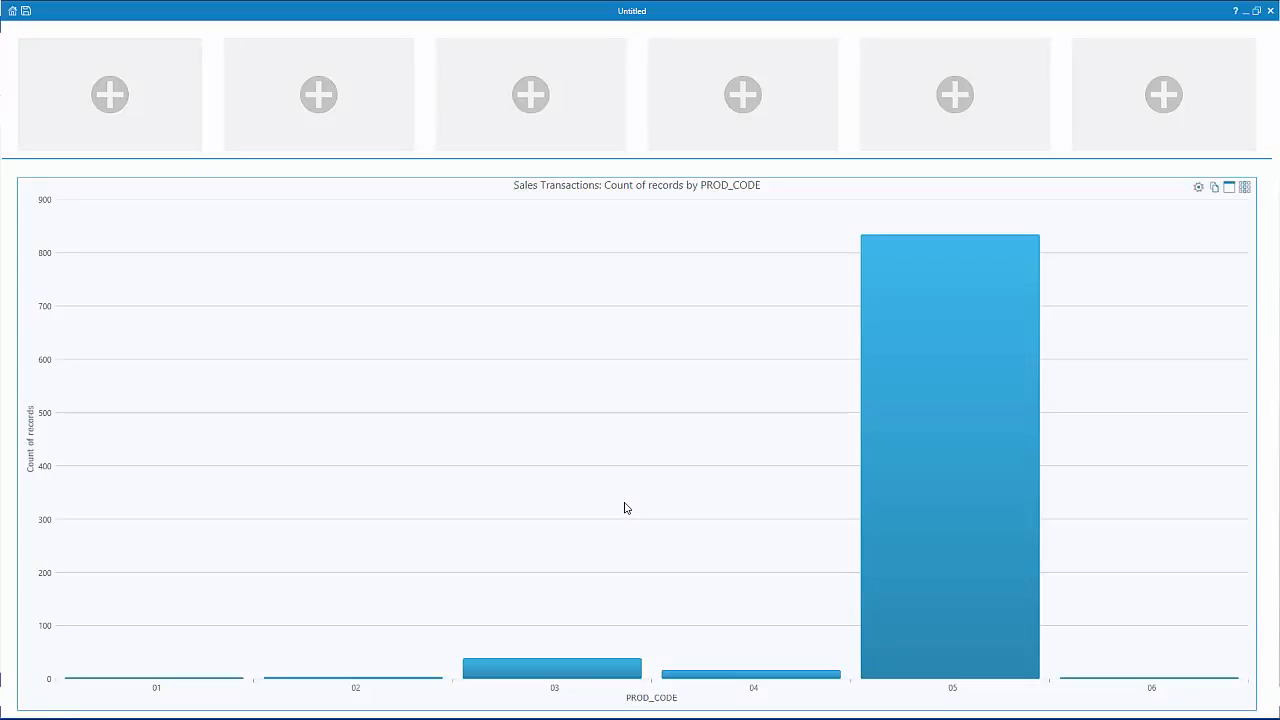
Save the dashboard as Sales Transactions and close it
left_click(27, 12)
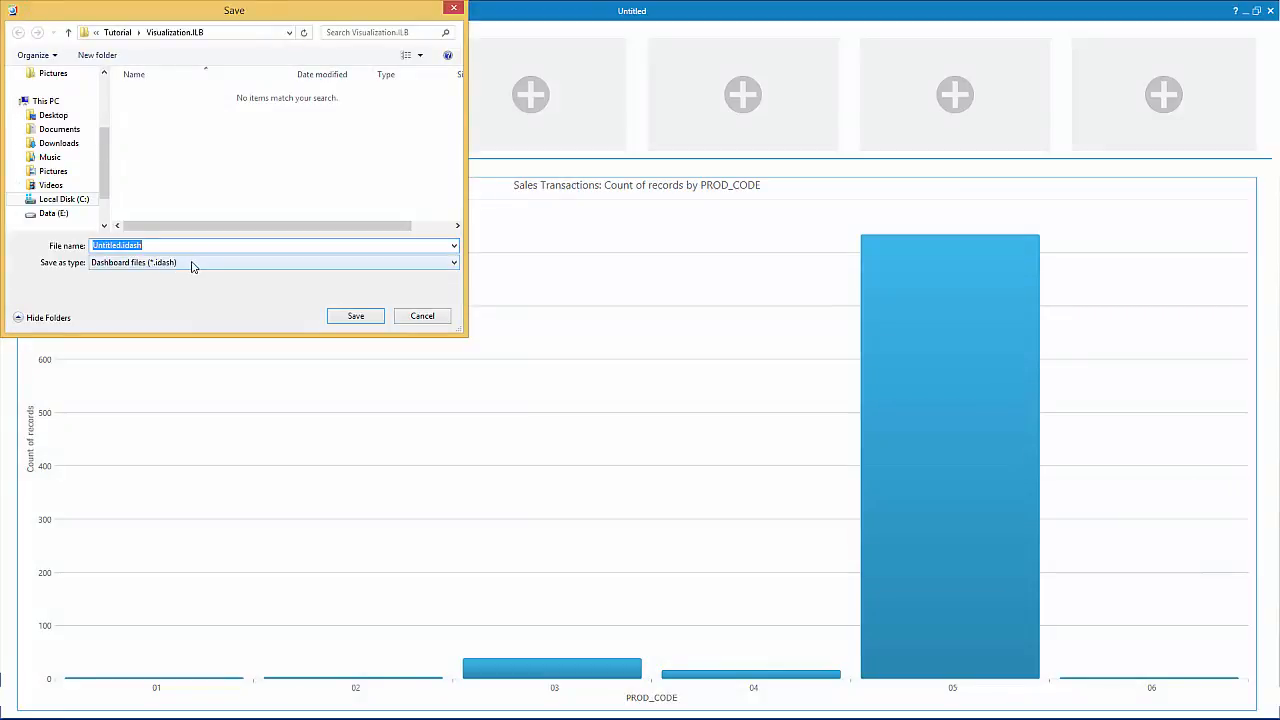
type("Sales Transactions")
left_click(366, 317)
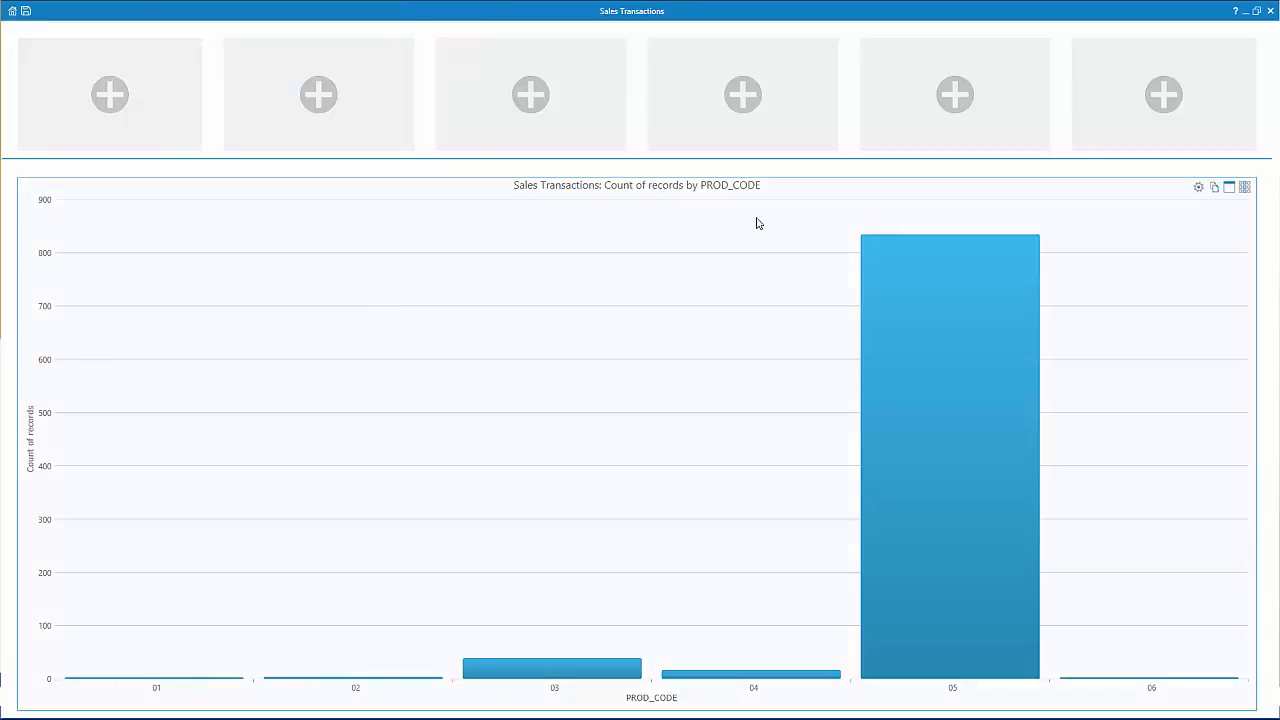
left_click(1270, 11)
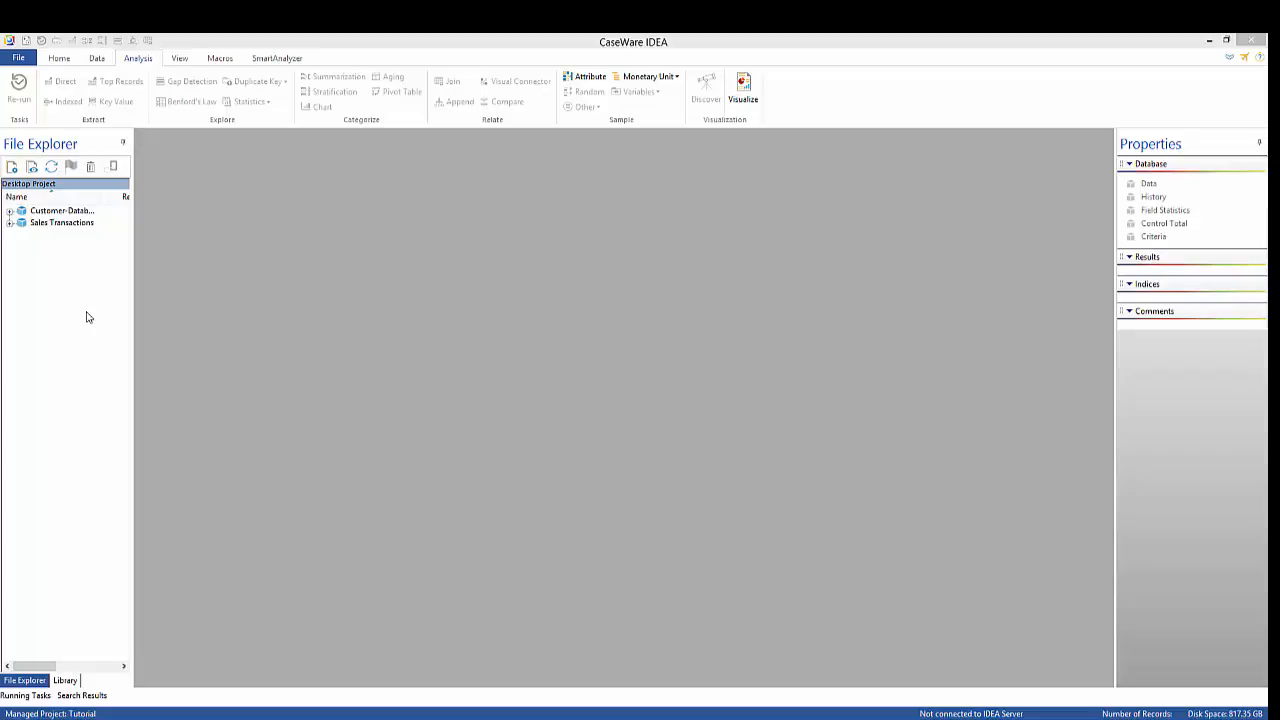
Open the Sales Transactions database and generate an automatic dashboard from it with Discover
left_click(86, 317)
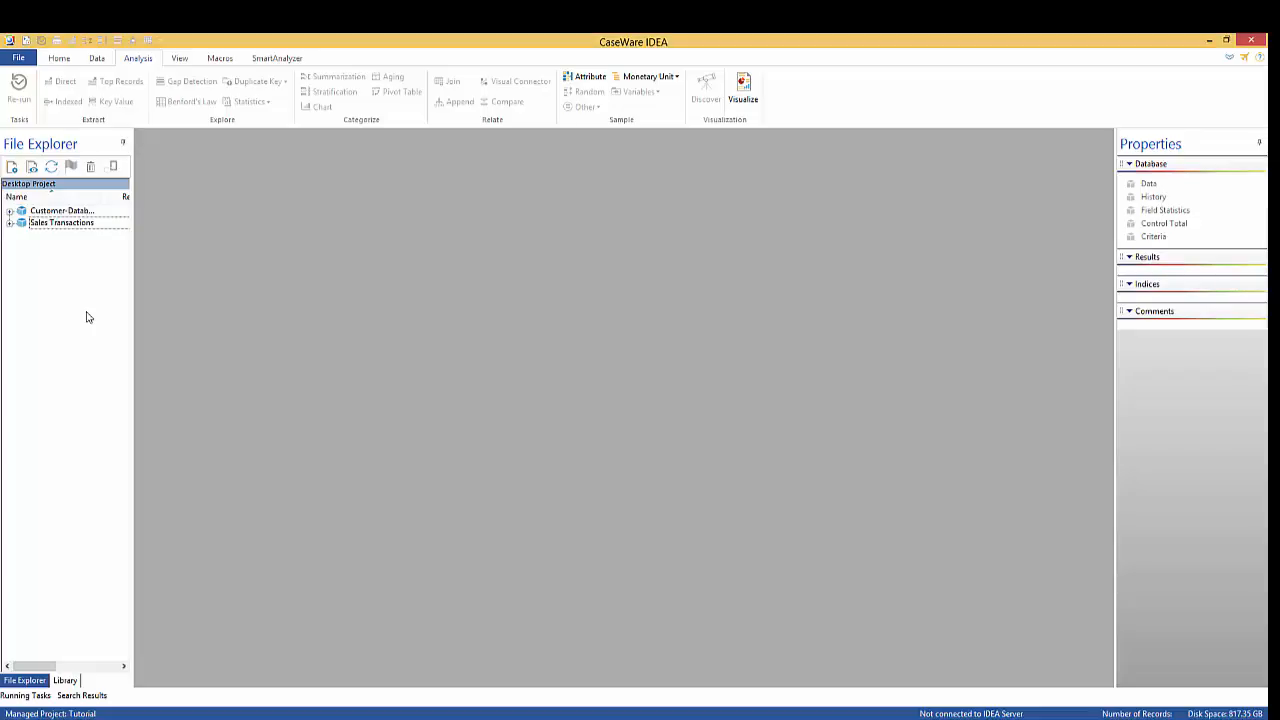
double_click(55, 226)
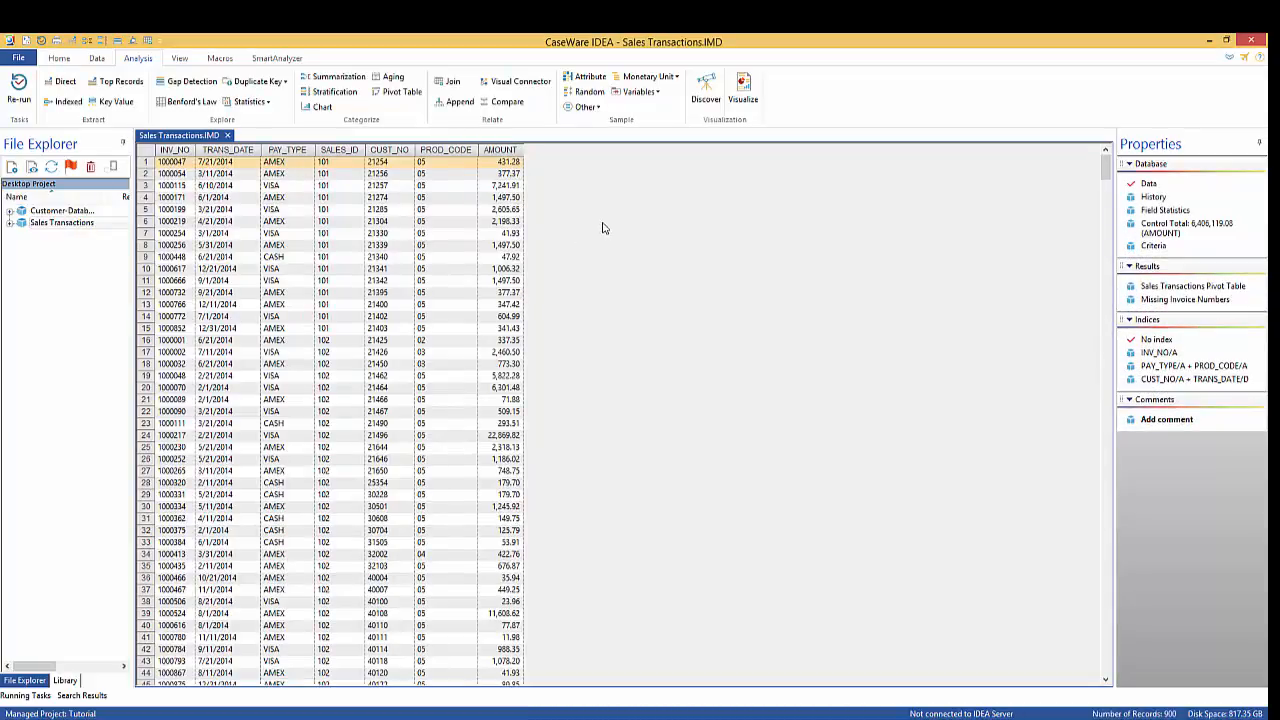
left_click(700, 100)
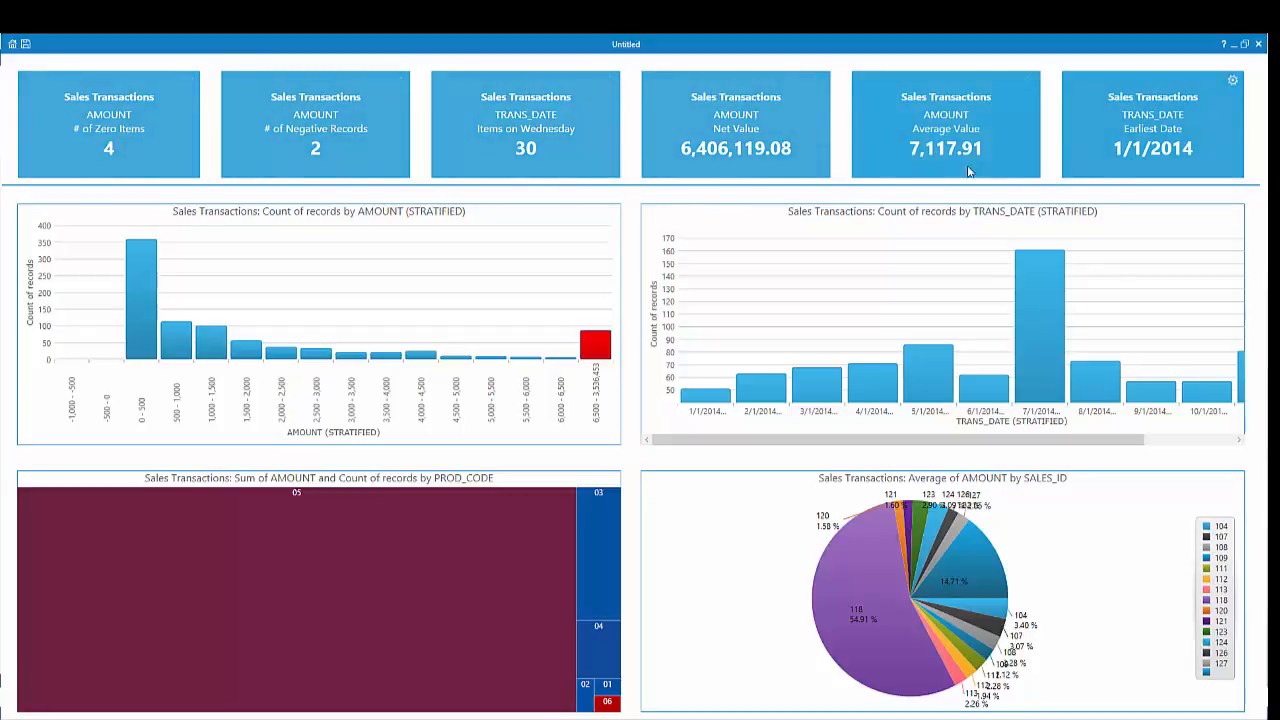
Clear the AMOUNT # of Zero Items field statistic from its dashboard tile and save the empty tile
left_click(187, 81)
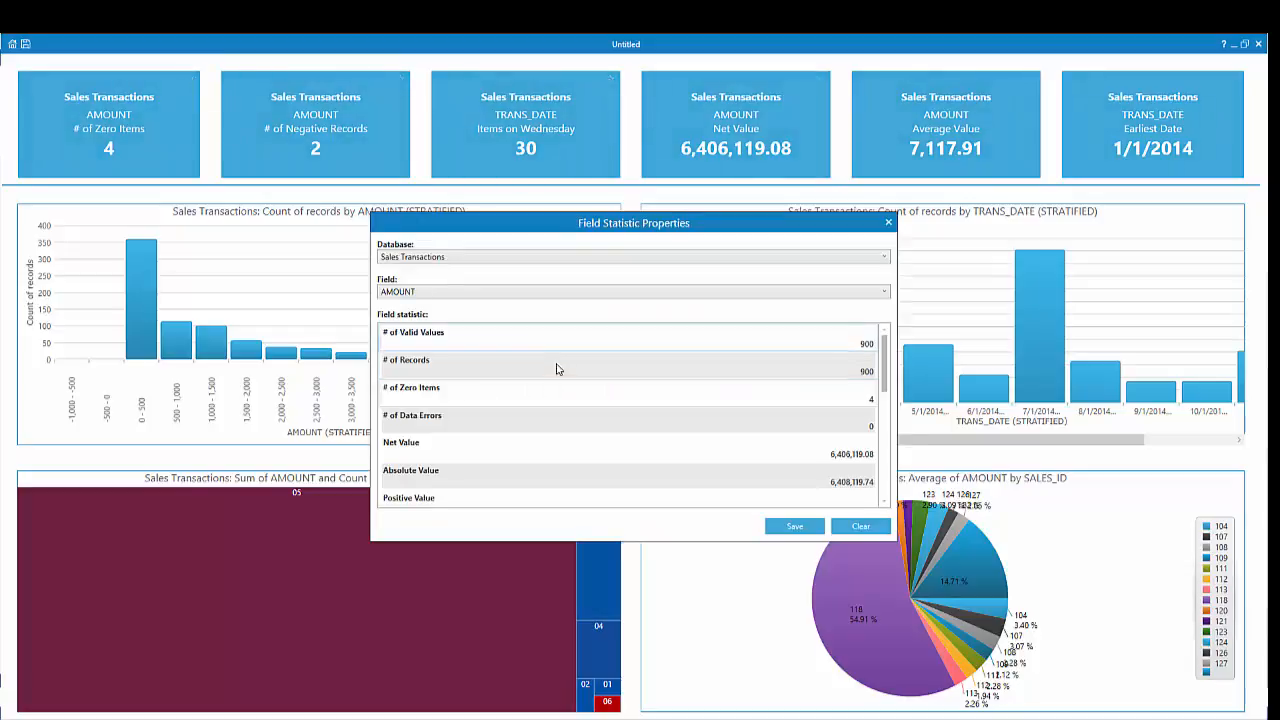
left_click(530, 292)
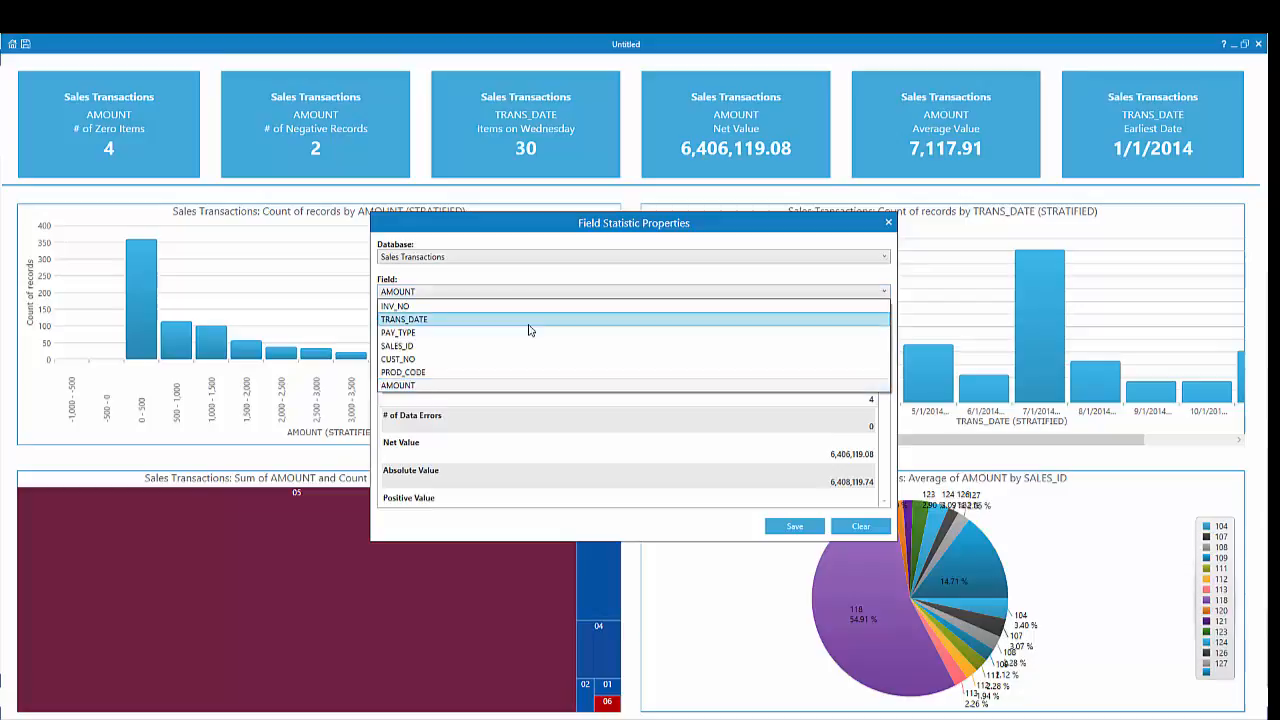
left_click(530, 388)
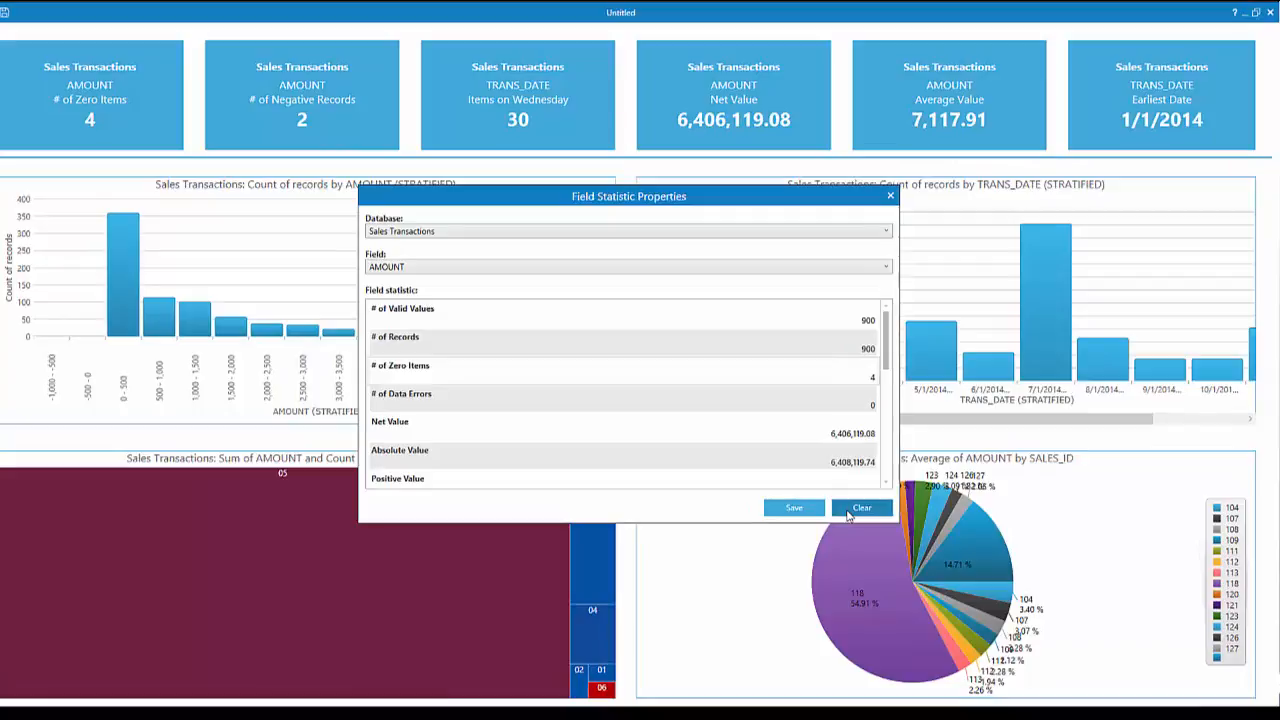
left_click(848, 511)
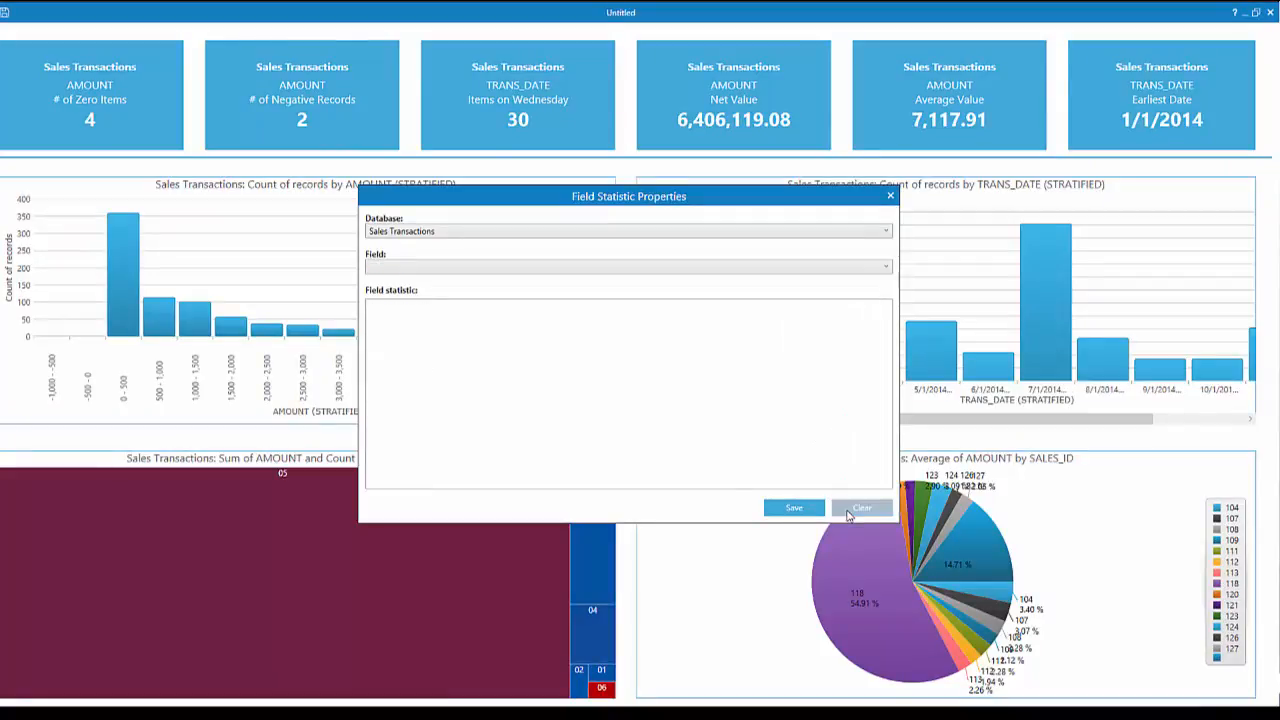
left_click(768, 511)
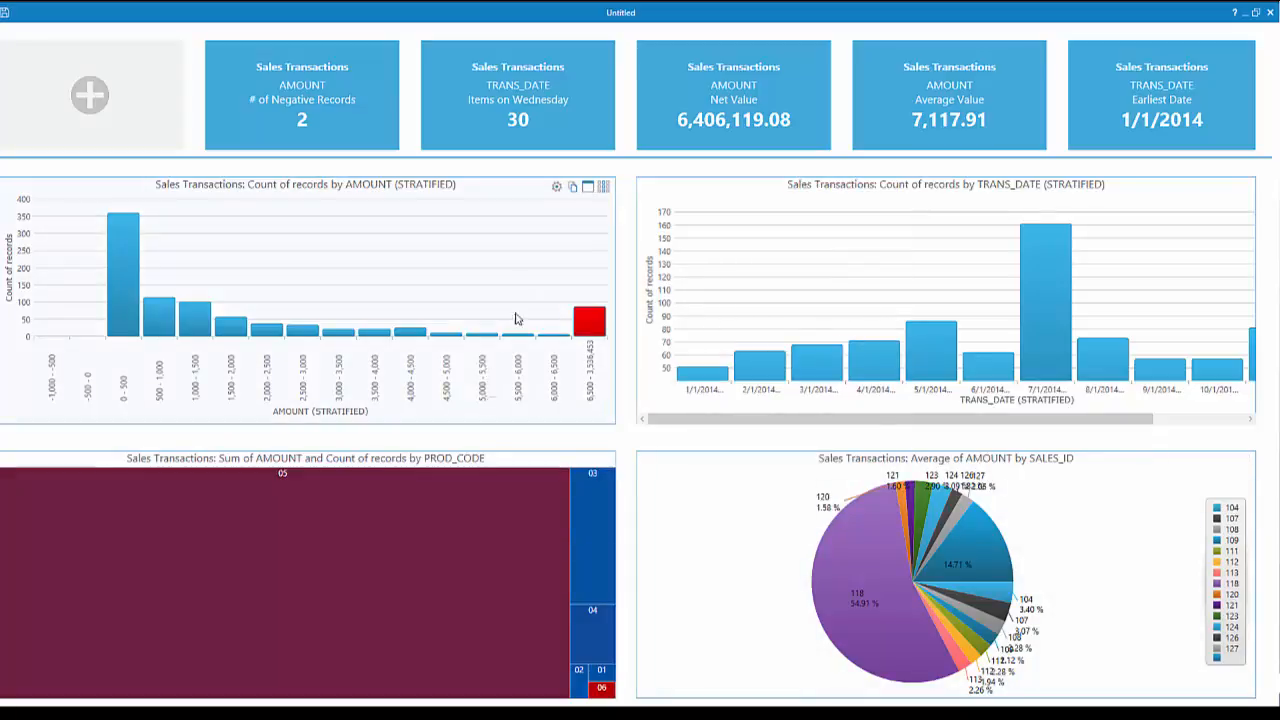
Maximize the stratified AMOUNT record count chart for a closer look and restore it to its dashboard size
left_click(588, 194)
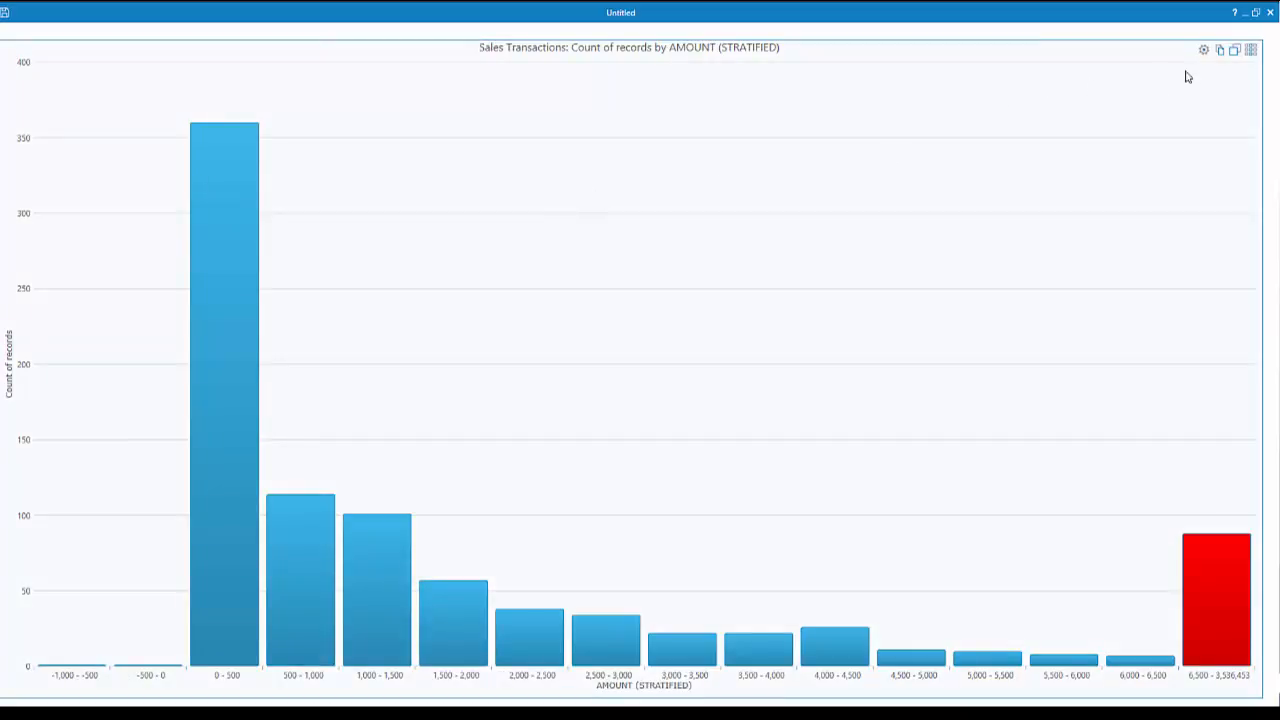
left_click(1234, 50)
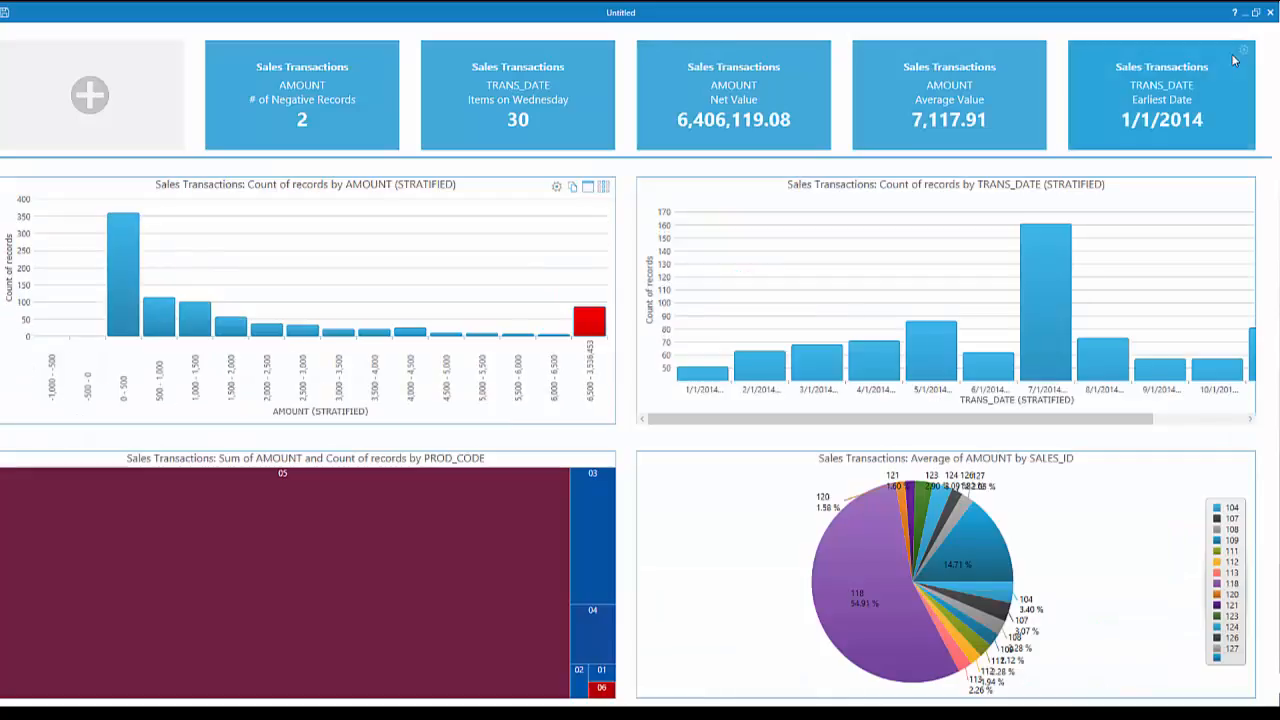
View the stratified AMOUNT chart's data as a table at full size, then restore the tile and return it to chart view
left_click(603, 187)
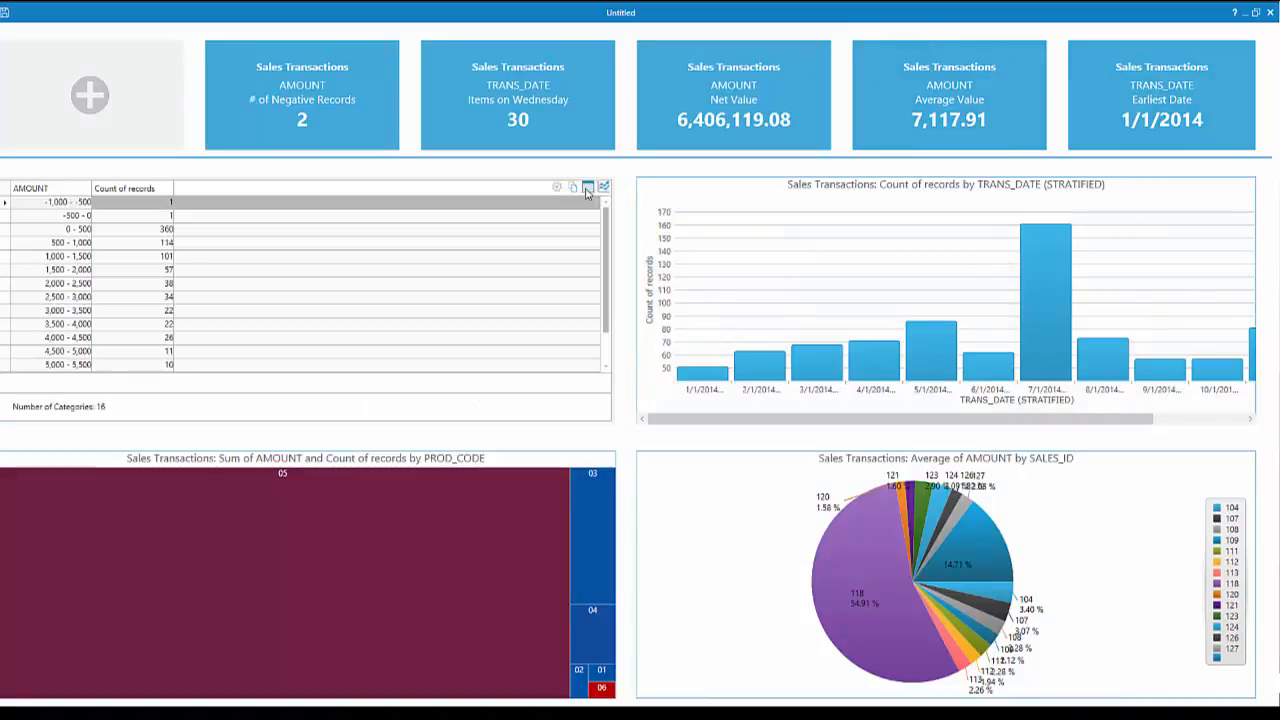
left_click(588, 188)
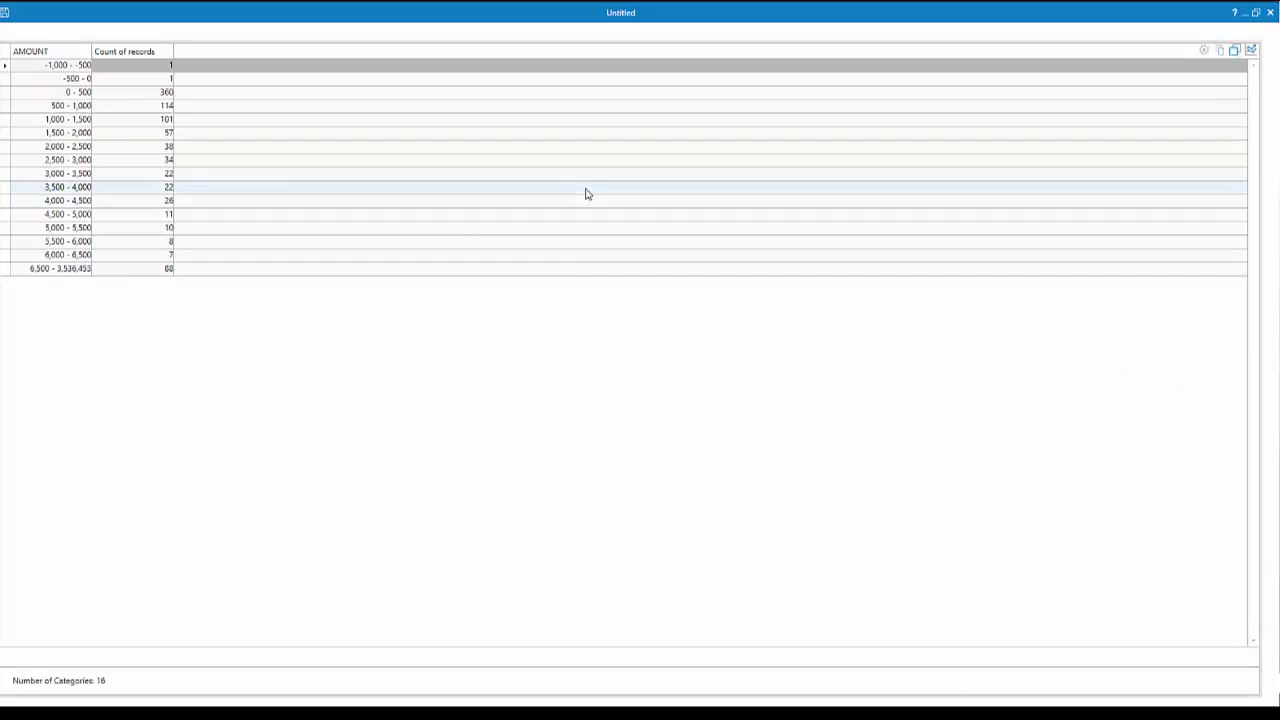
left_click(1235, 52)
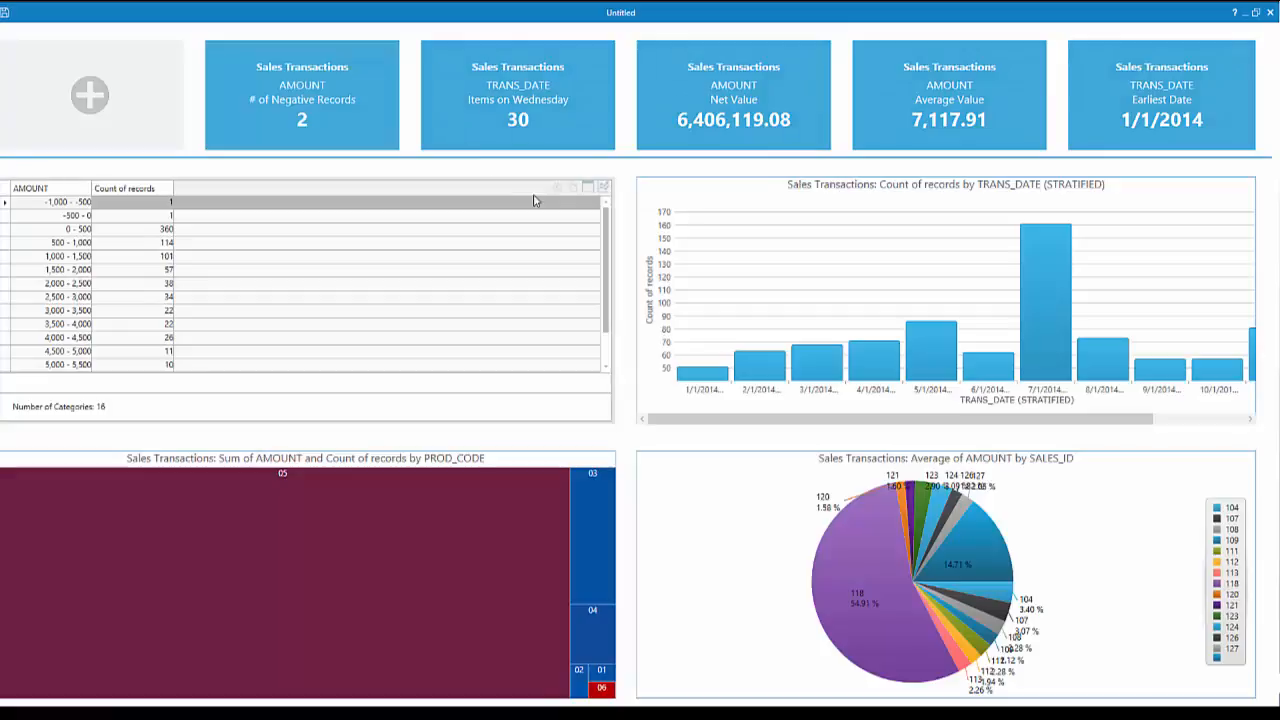
left_click(603, 188)
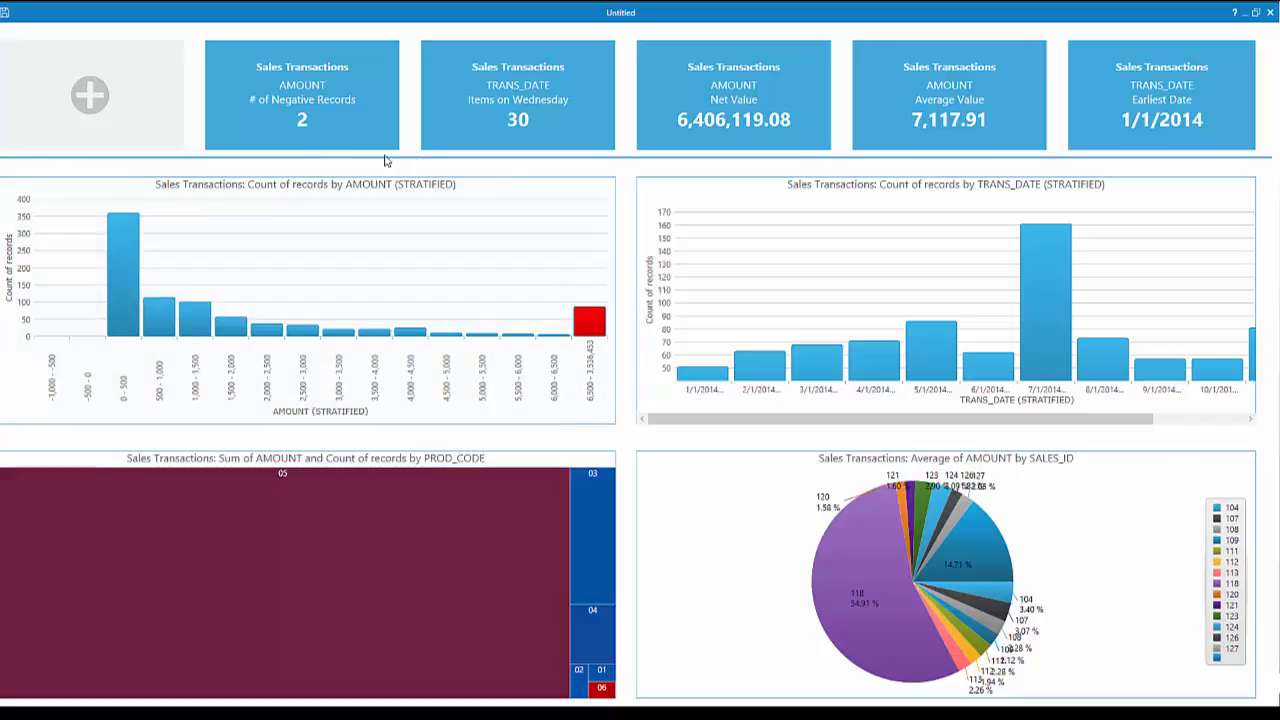
Save the generated dashboard as Sales Transactions - Discover and close it
left_click(5, 13)
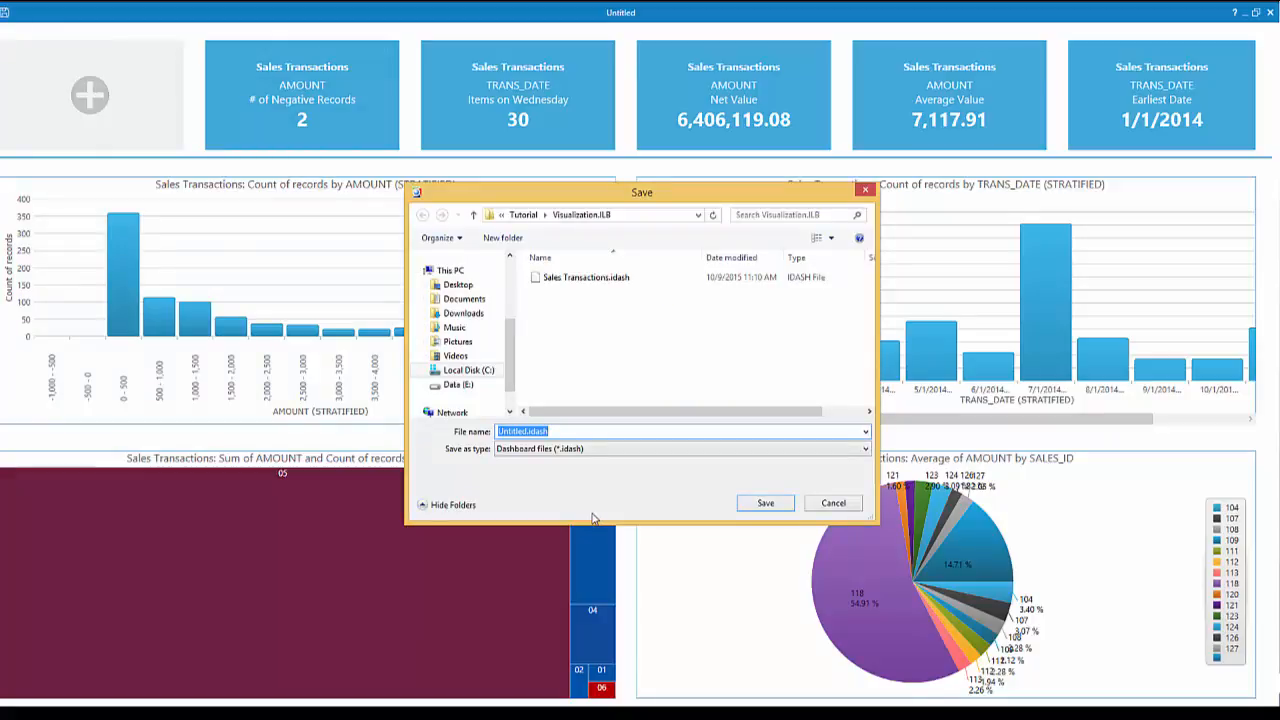
type("Sales ")
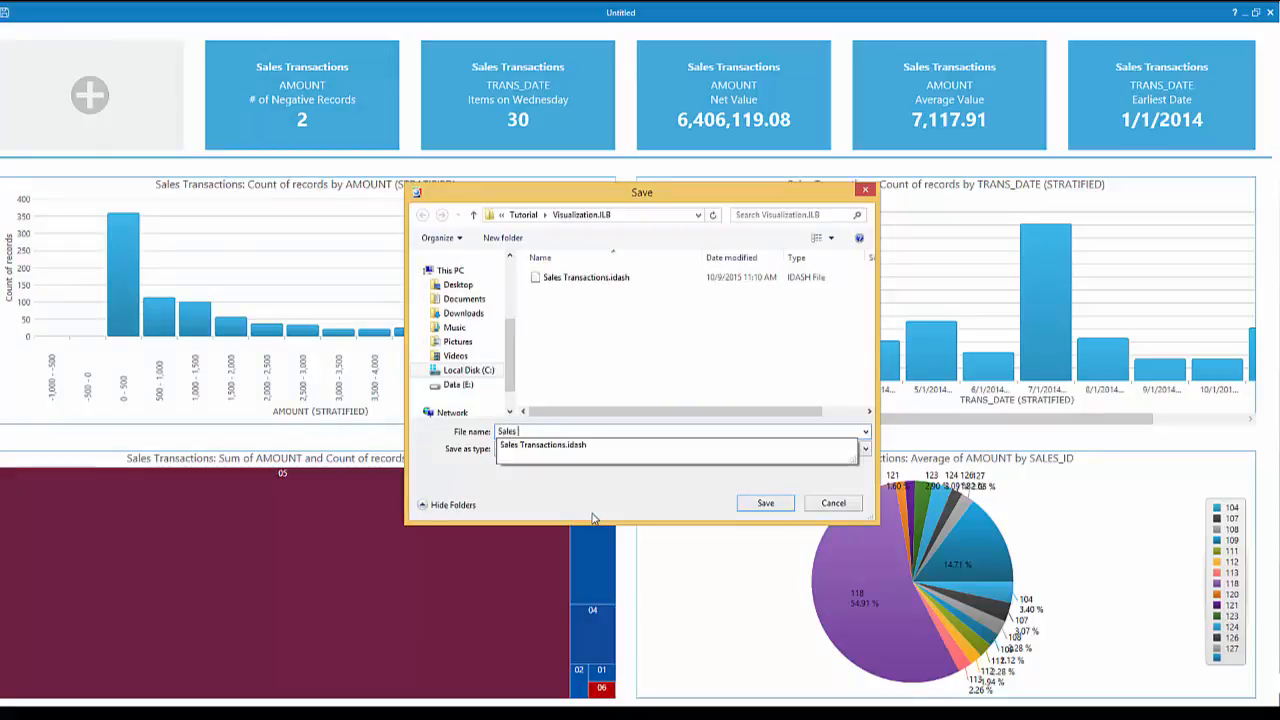
type("Transactions - Disco")
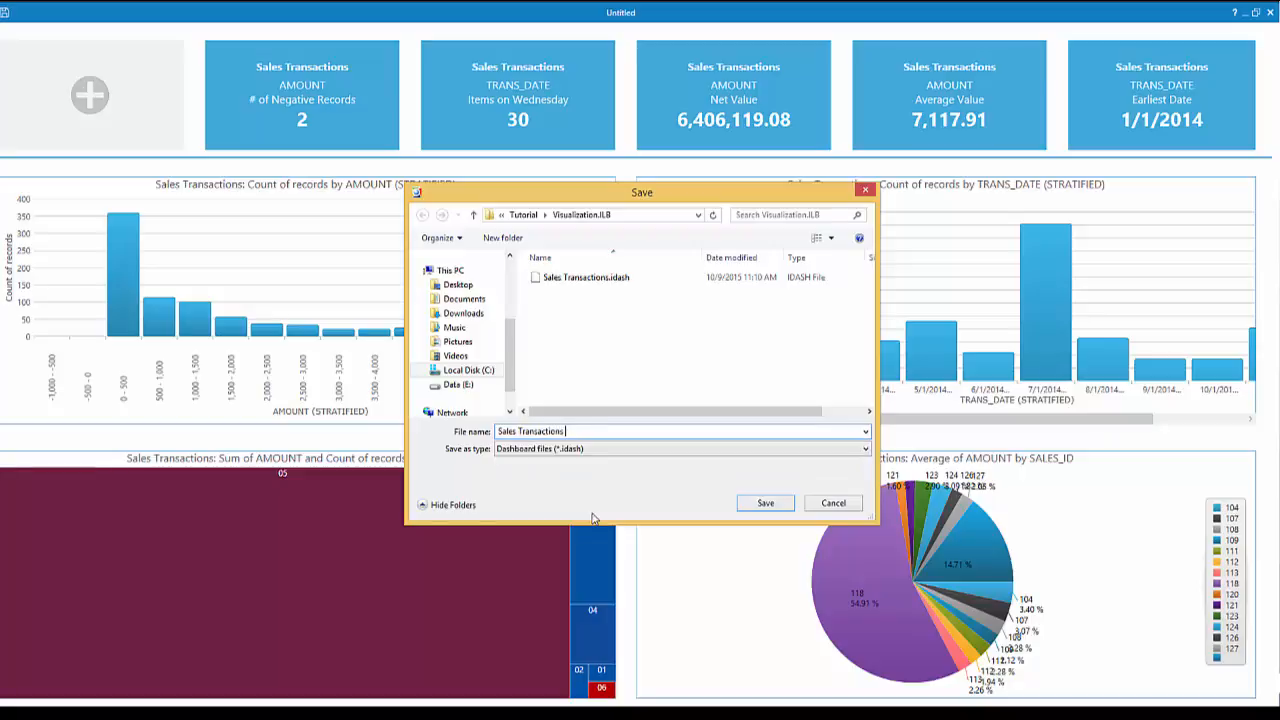
type("ver")
left_click(763, 504)
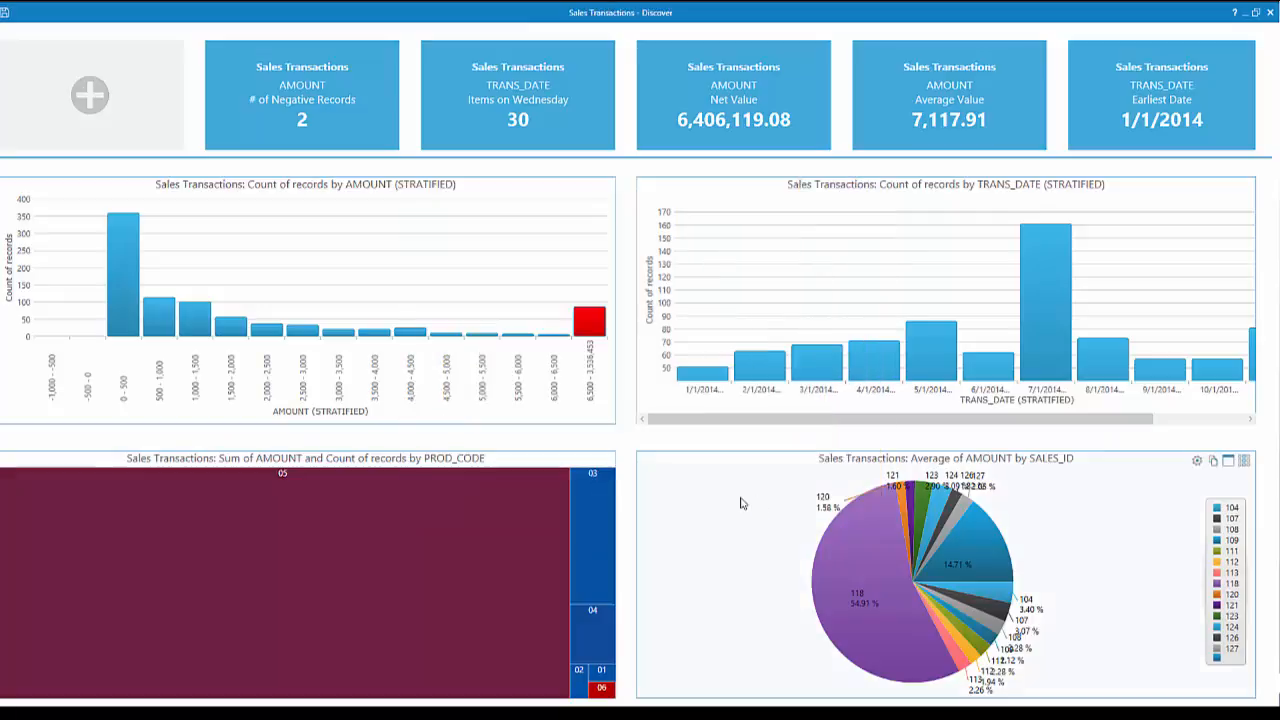
left_click(1271, 12)
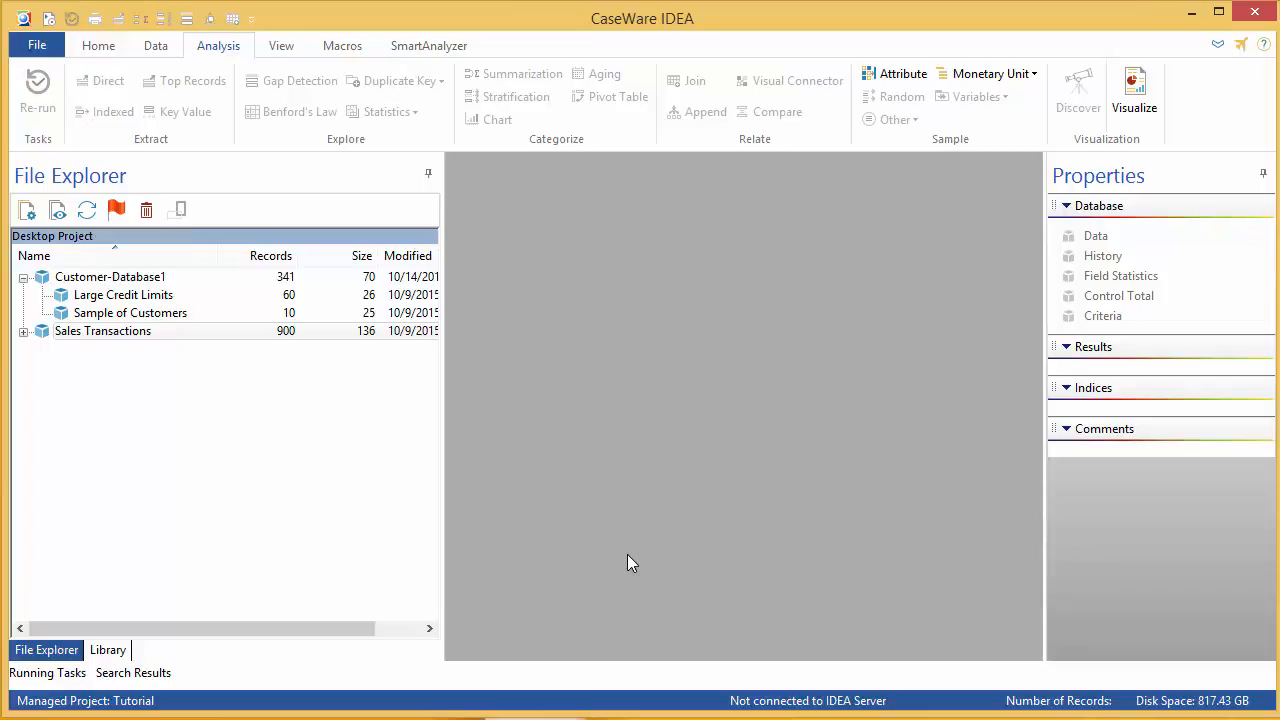
Open the Customer-Database1 database and widen its data view by narrowing the File Explorer pane
double_click(130, 279)
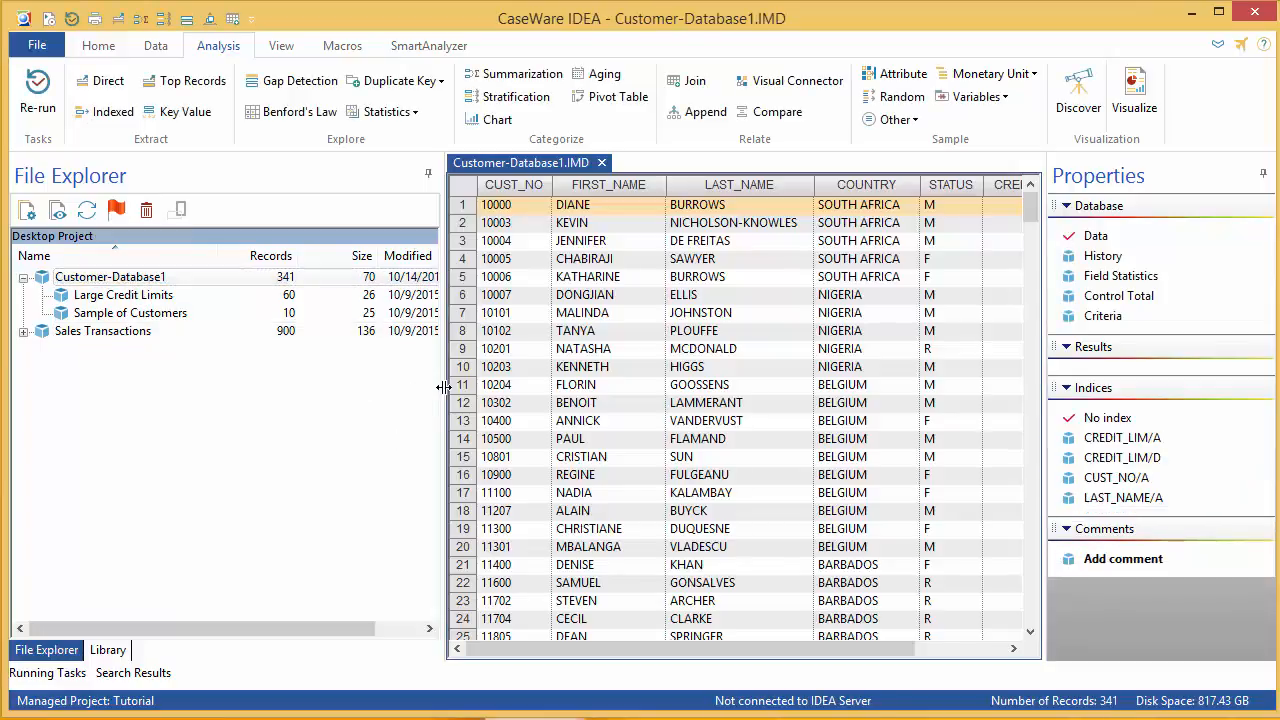
left_click_drag(440, 392, 210, 403)
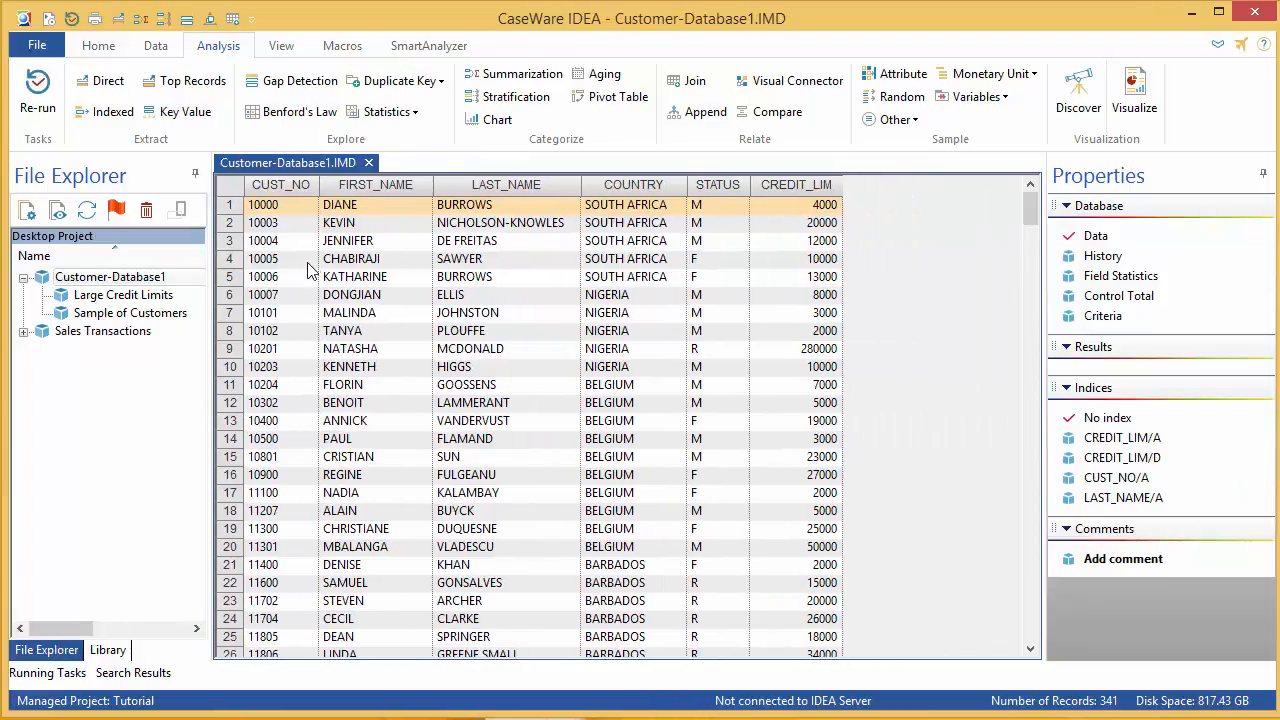
Start a fuzzy duplicate key analysis on the customer database and define LAST_NAME as the fuzzy match field
left_click(421, 84)
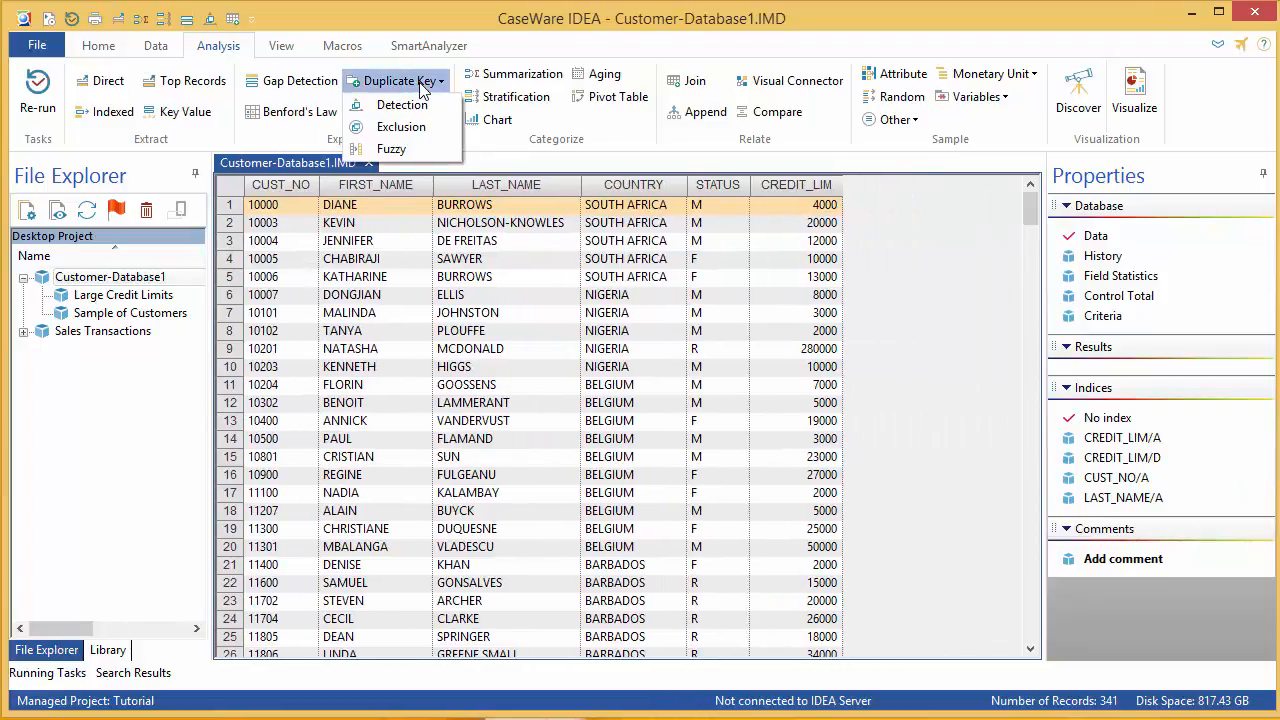
left_click(432, 148)
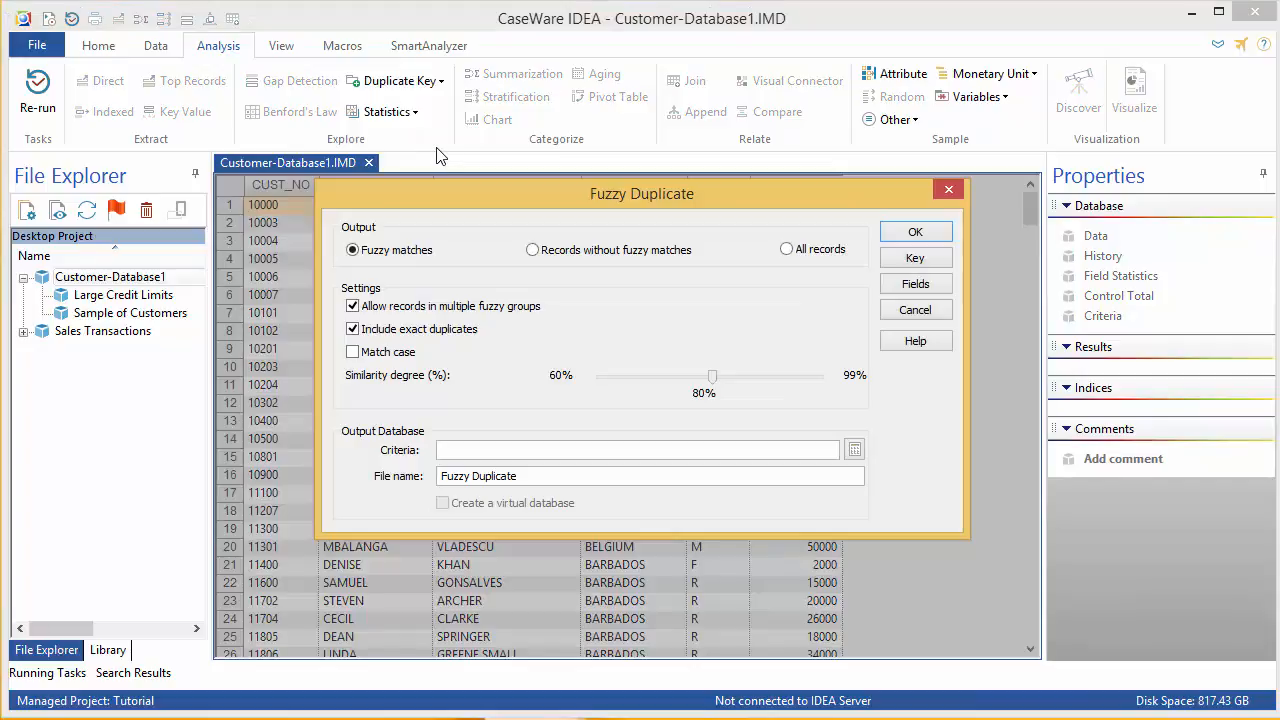
left_click(938, 259)
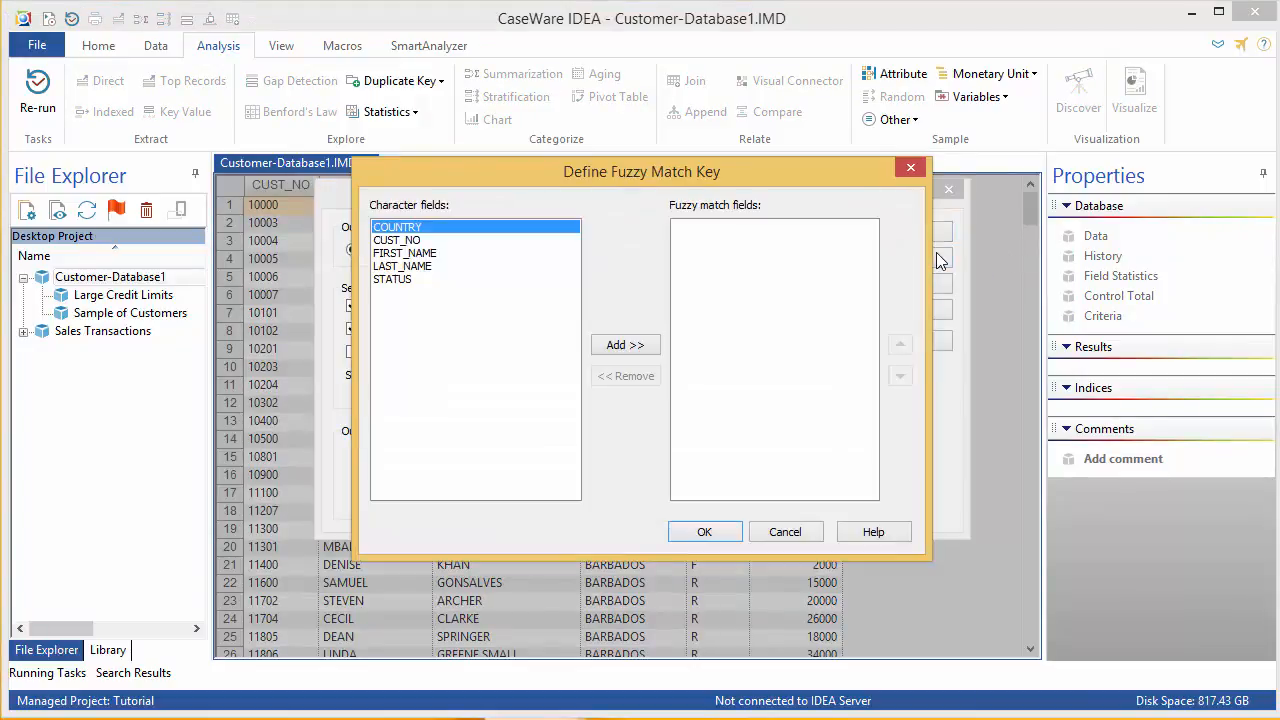
left_click(404, 266)
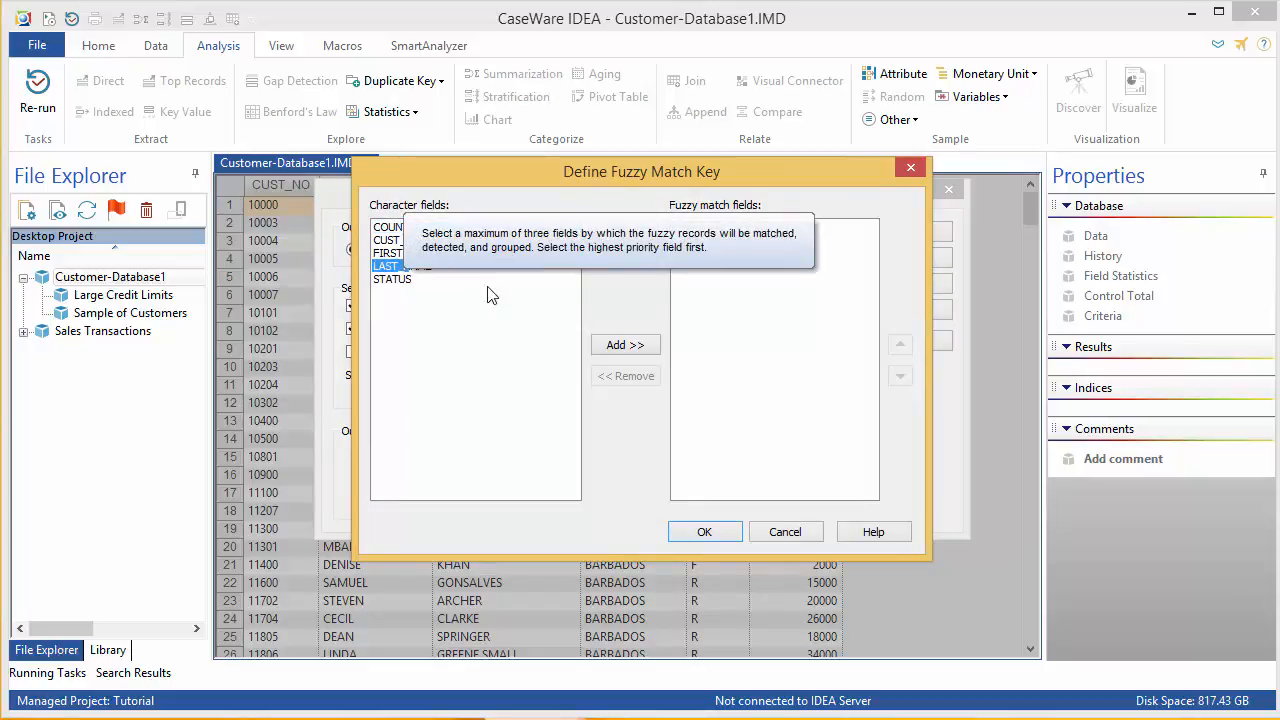
left_click(625, 345)
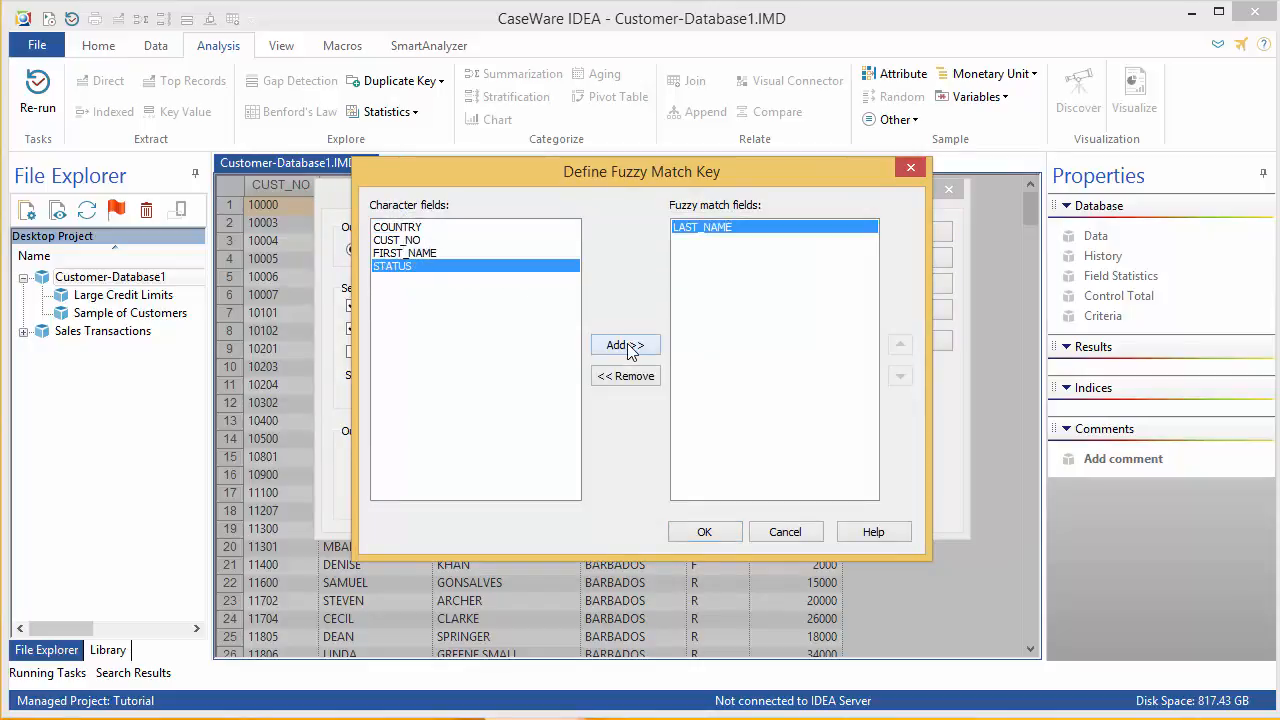
left_click(717, 538)
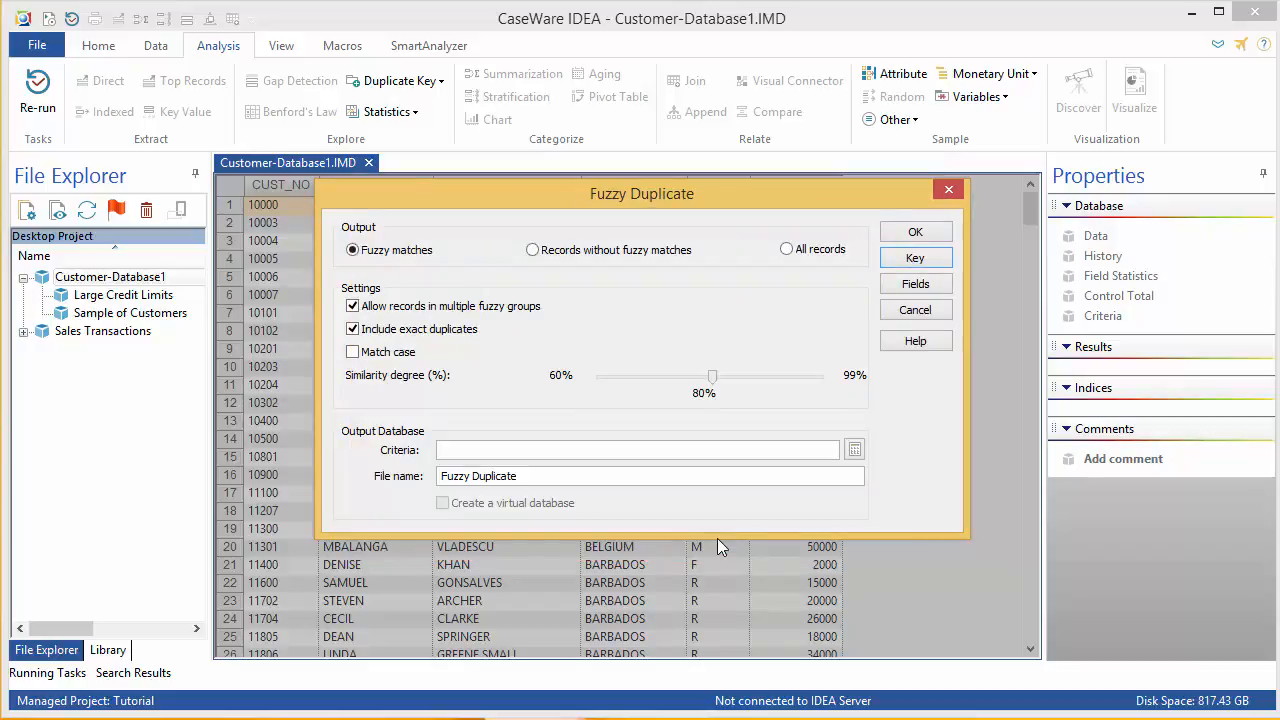
Name the output database Fuzzy Duplicate - Customer and run the fuzzy duplicate analysis
left_click(562, 476)
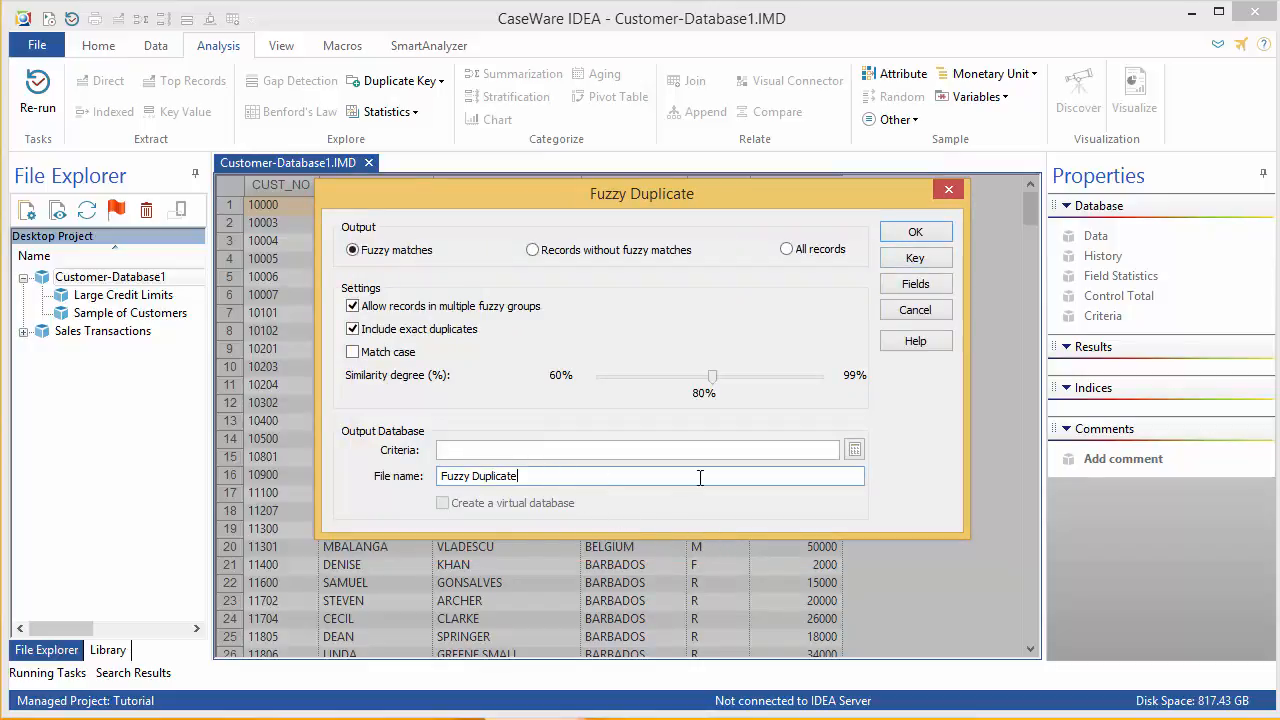
type("- Customer")
left_click(906, 235)
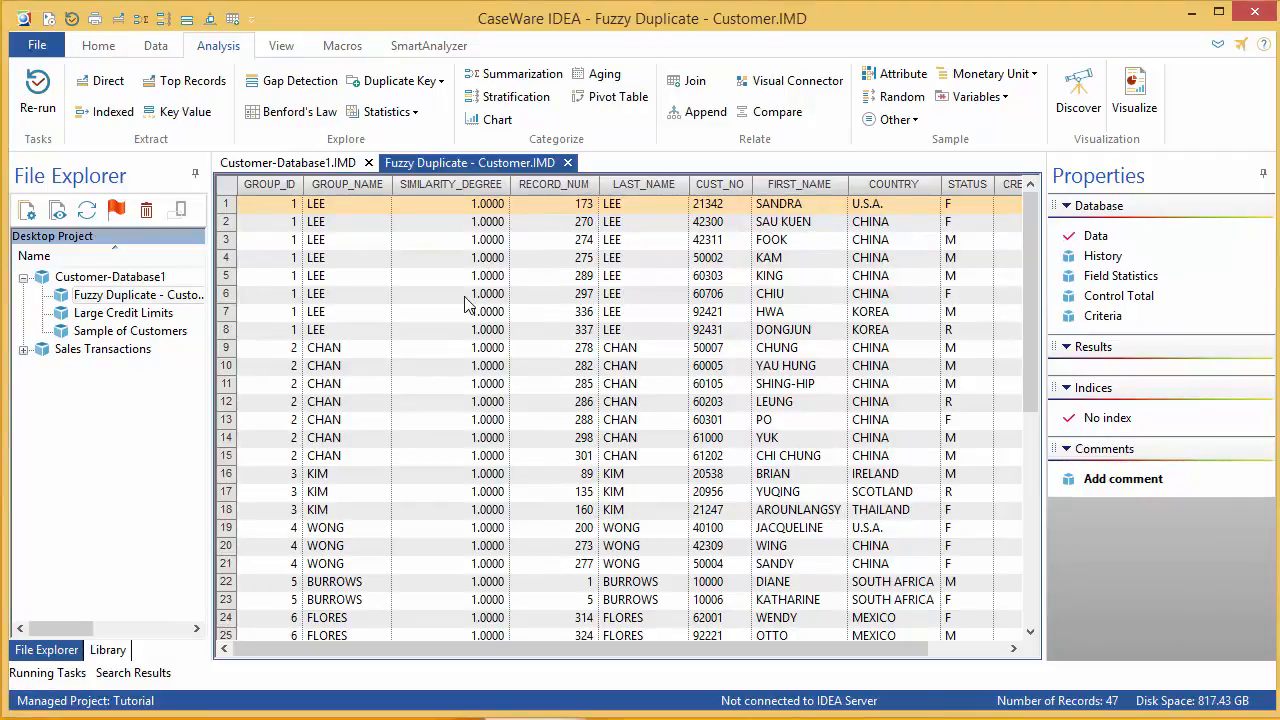
Examine the fuzzy match results, highlighting the records of groups 1 and 14 to compare their last names and similarity degrees
mouse_move(264, 190)
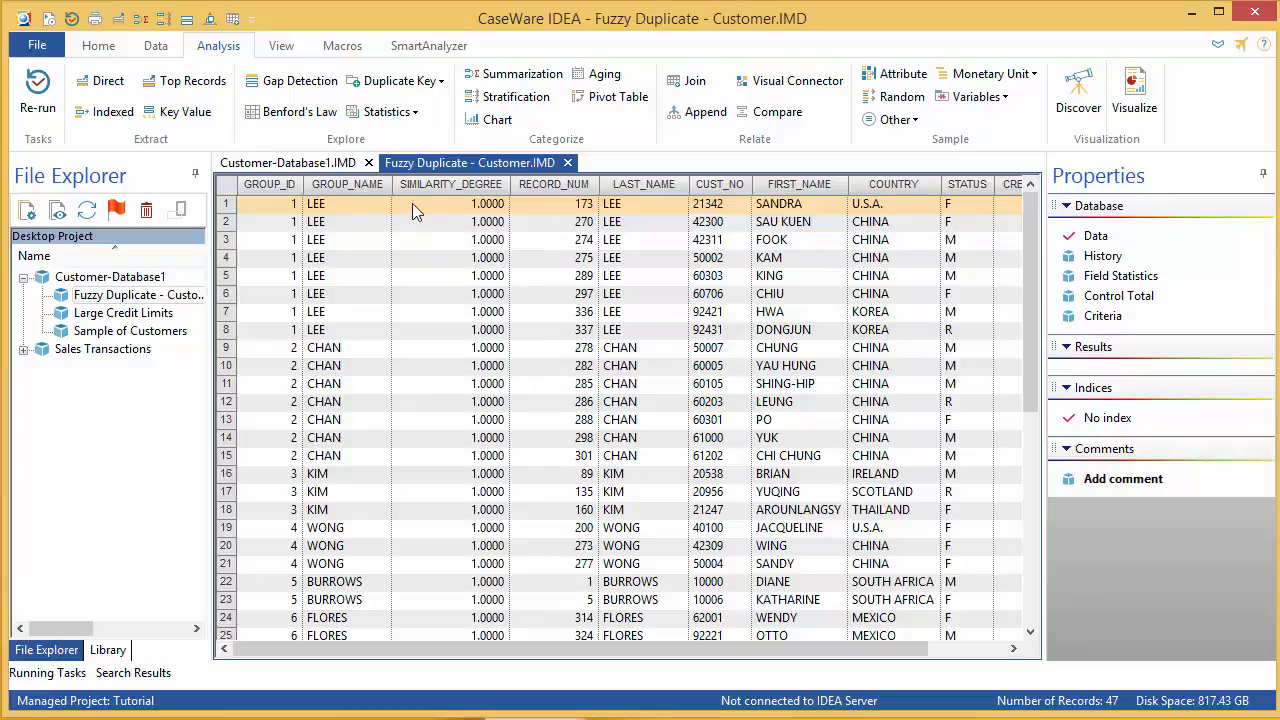
mouse_move(449, 208)
left_click_drag(220, 204, 202, 336)
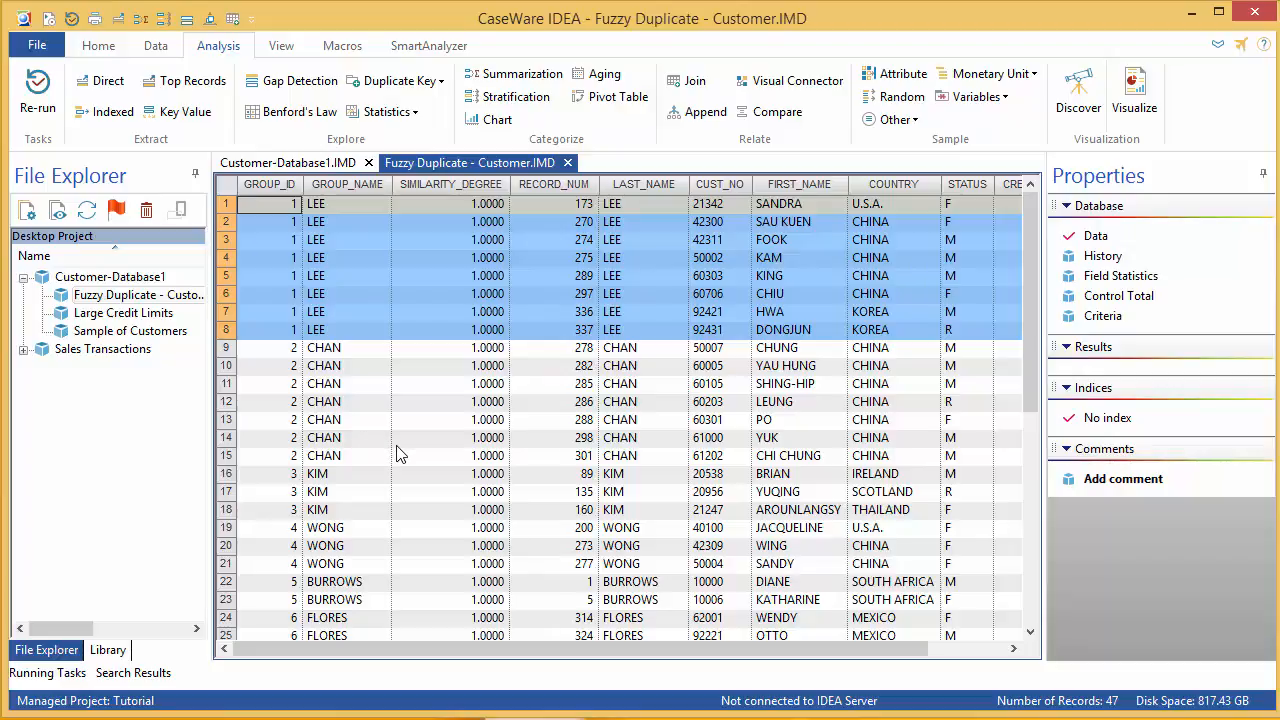
left_click_drag(1031, 313, 1036, 490)
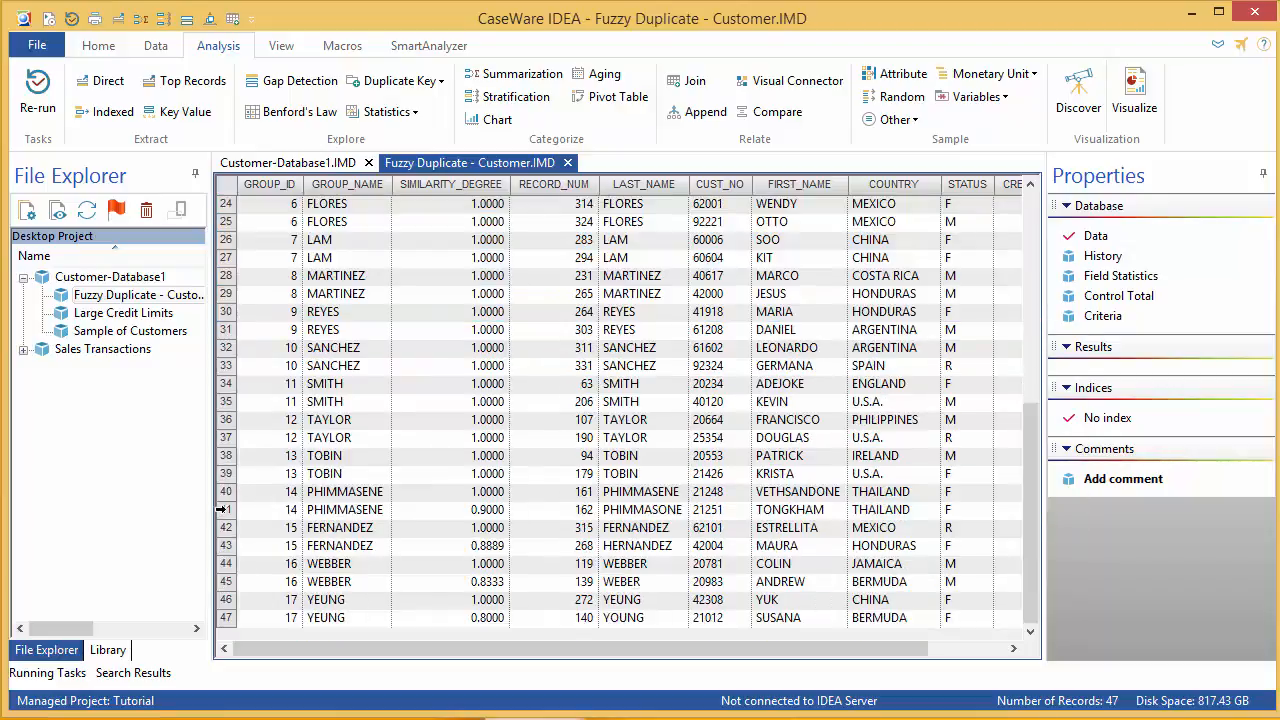
left_click_drag(223, 491, 223, 510)
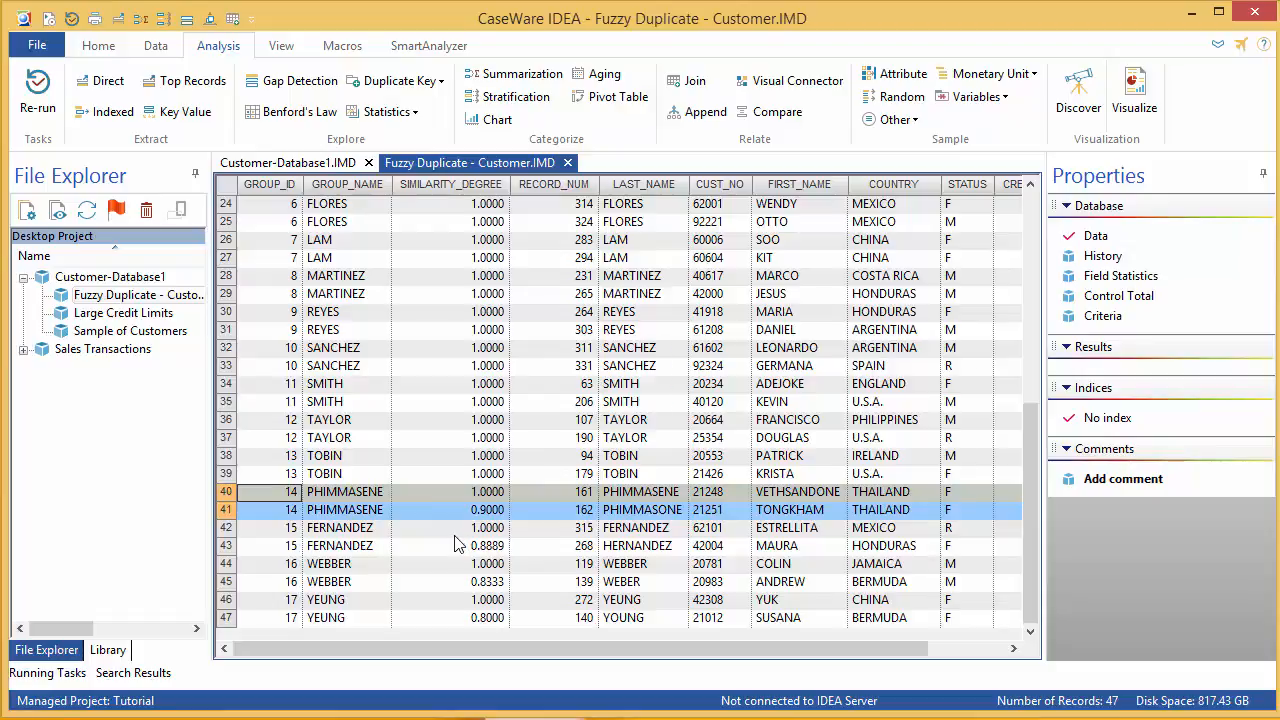
left_click(636, 512)
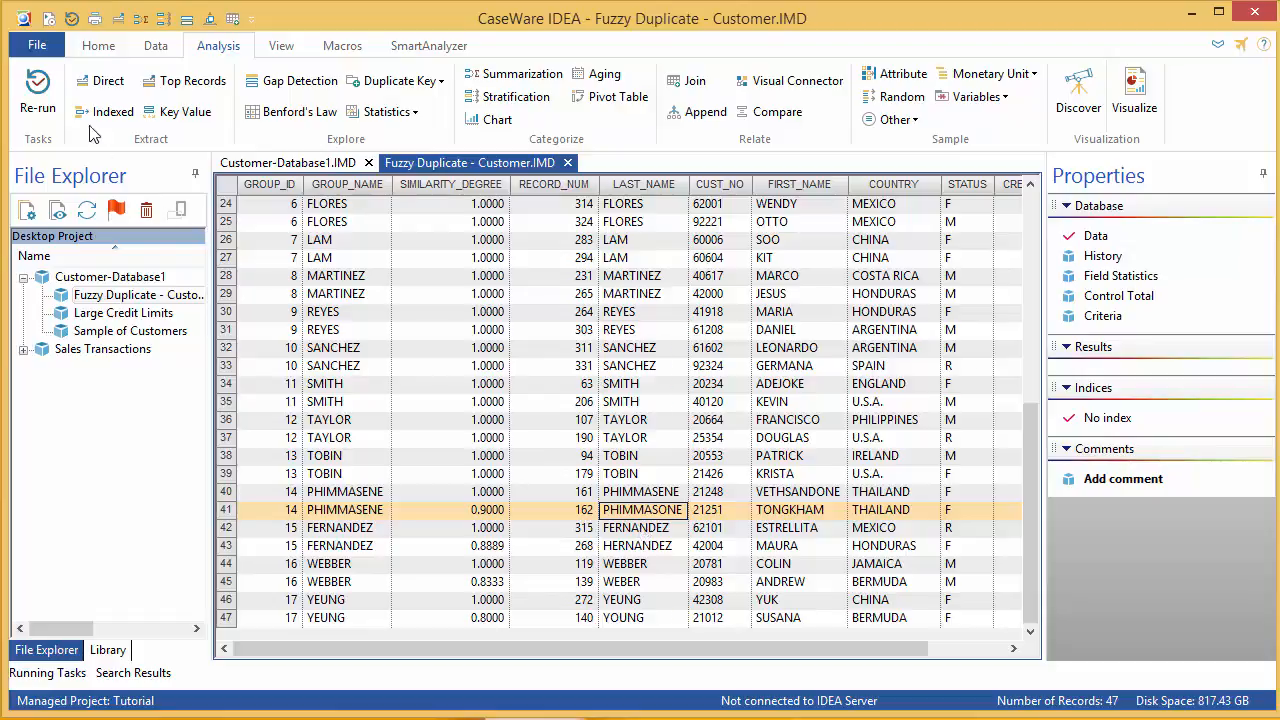
Re-run the fuzzy duplicate analysis without exact duplicates, naming the output Fuzzy Duplicate - Customer No Duplicate
left_click(36, 90)
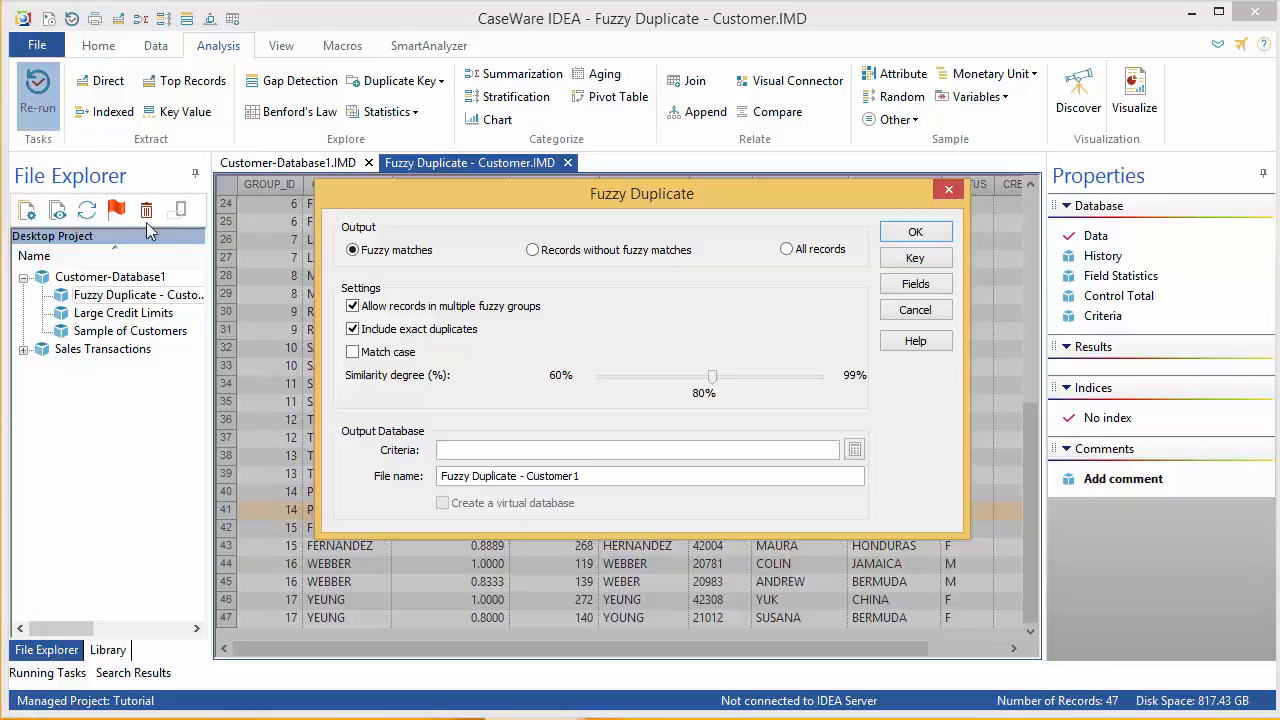
left_click(354, 330)
left_click(660, 479)
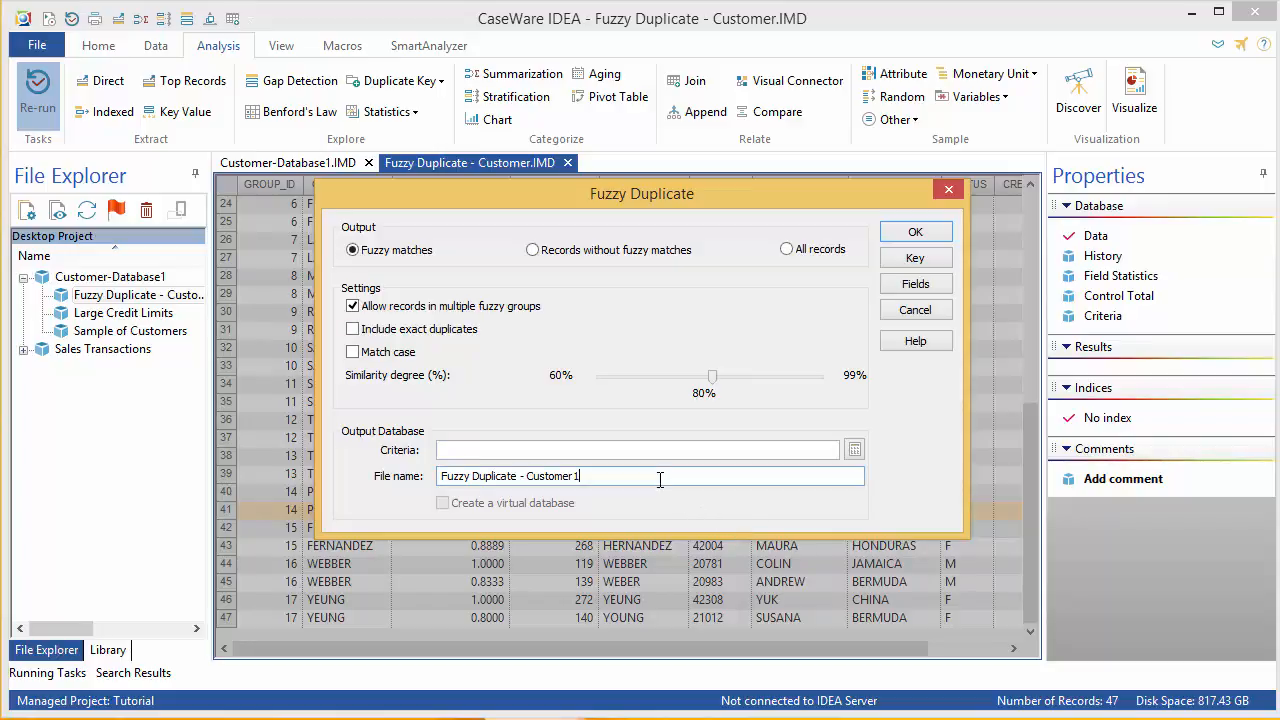
key("BackSpace")
type("No Duplicates")
left_click(915, 231)
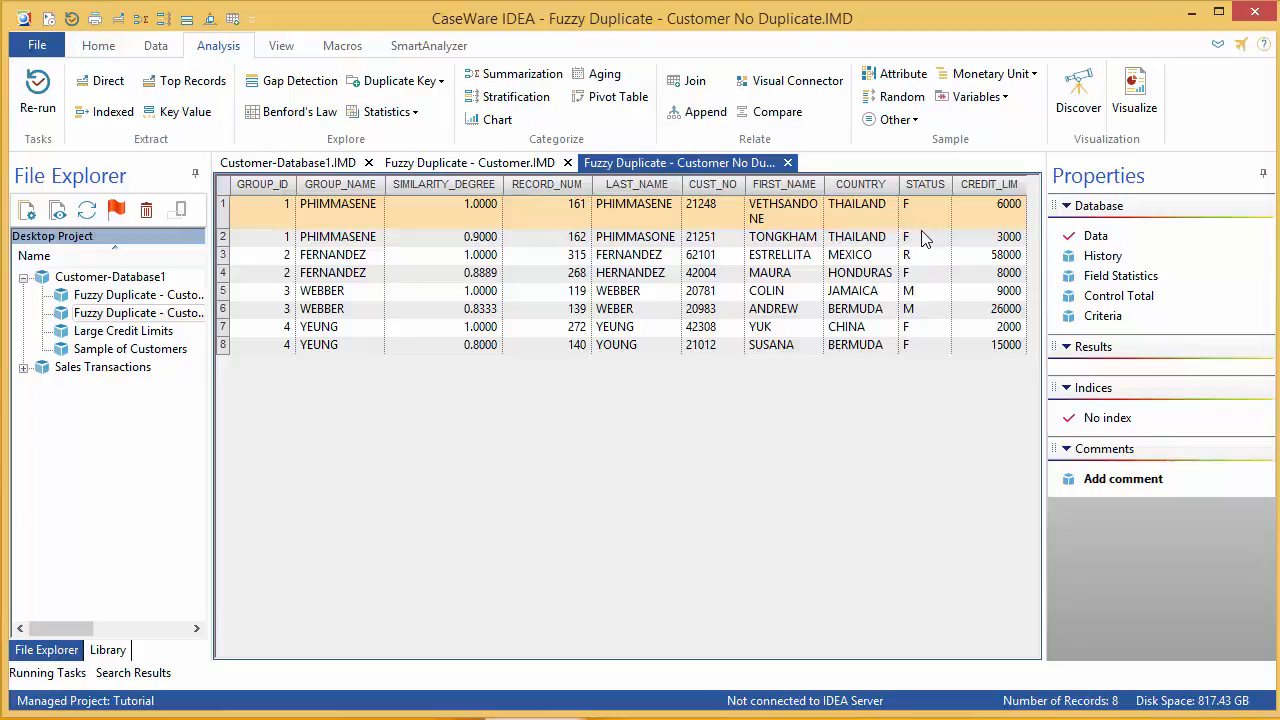
Re-run the fuzzy duplicate analysis, still excluding exact duplicates, with the similarity degree set to 70%
left_click(49, 102)
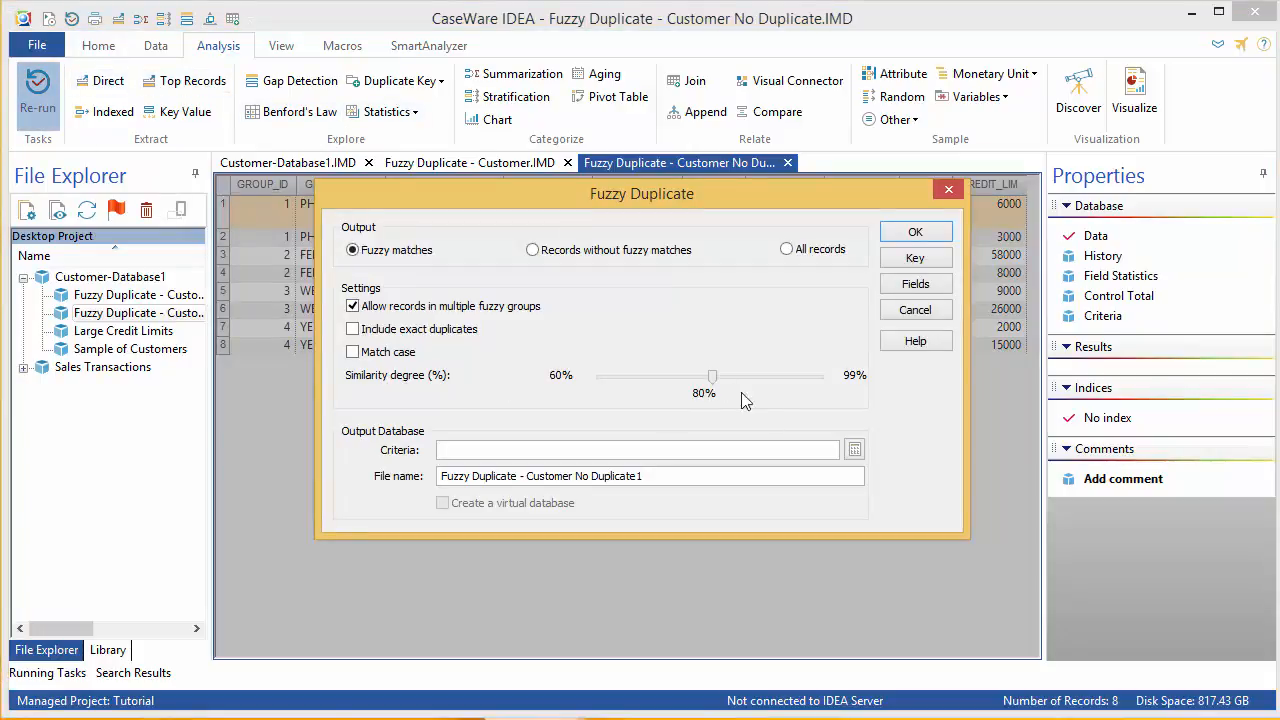
left_click_drag(713, 377, 656, 387)
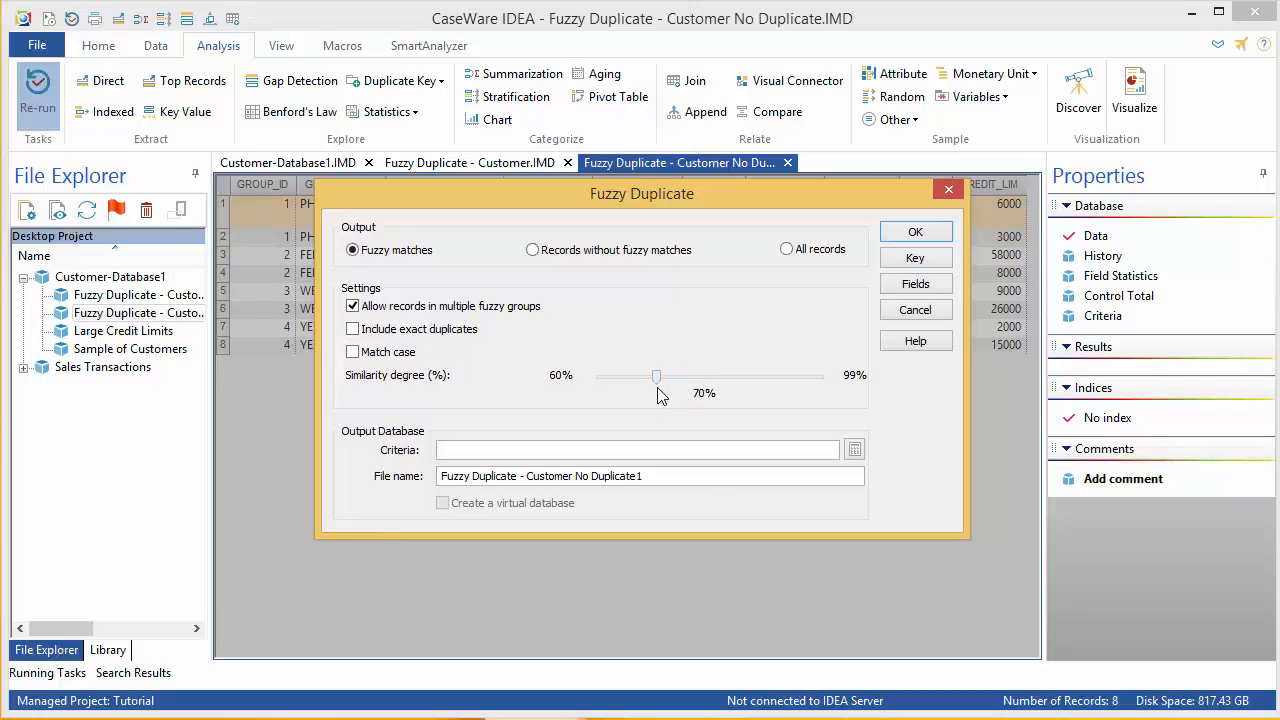
left_click(914, 233)
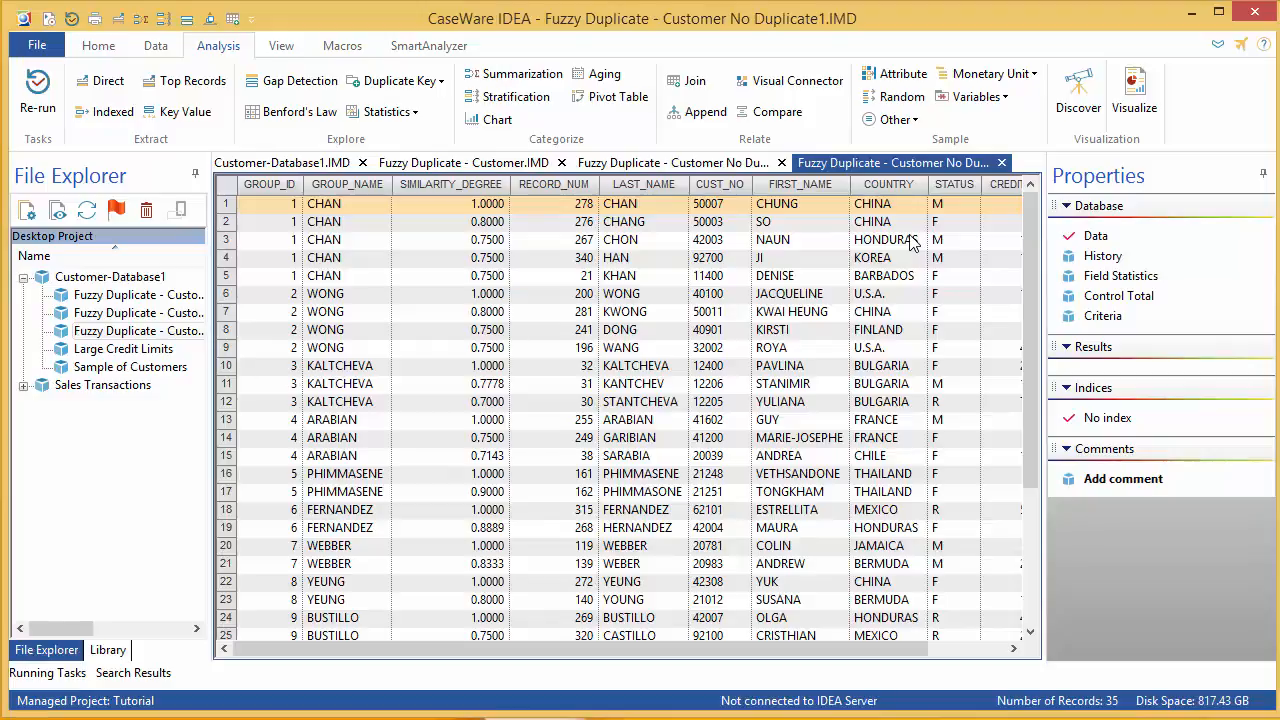